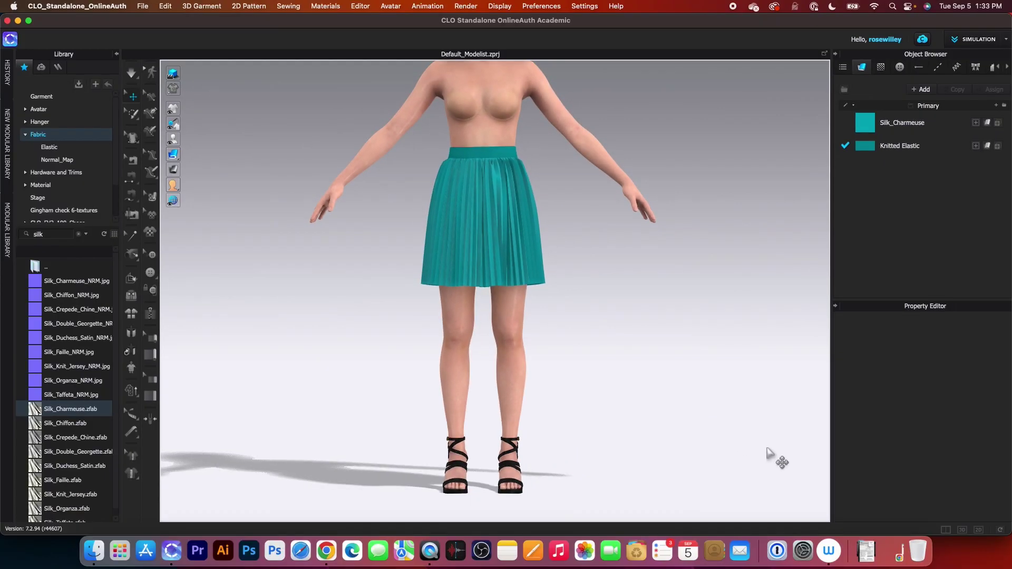
Step: Preview the skirt build: panel copying, accordion pleats, topstitching and teal silk charmeuse fabric
drag(765, 448, 743, 450)
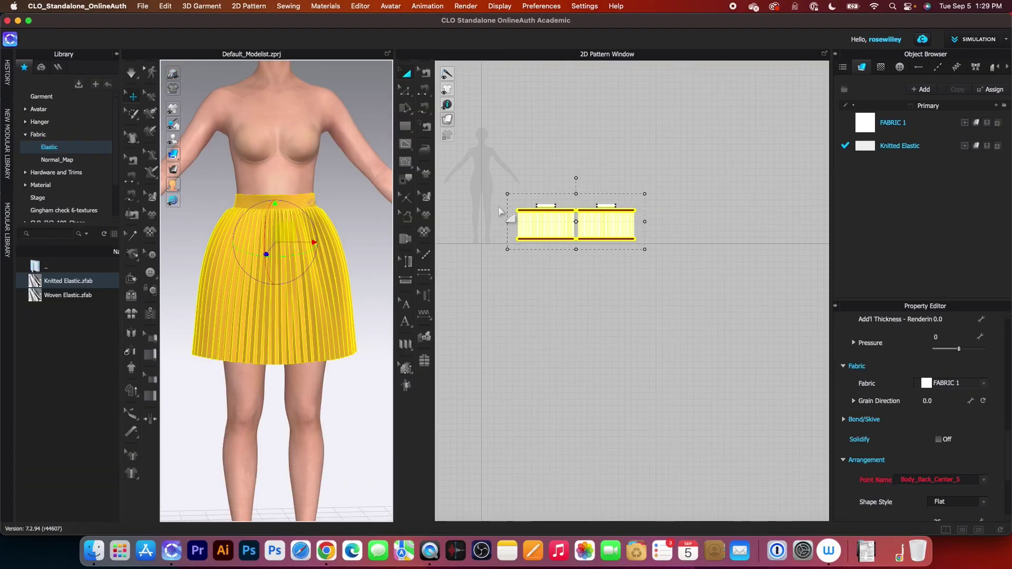
click(501, 166)
drag(490, 179, 673, 294)
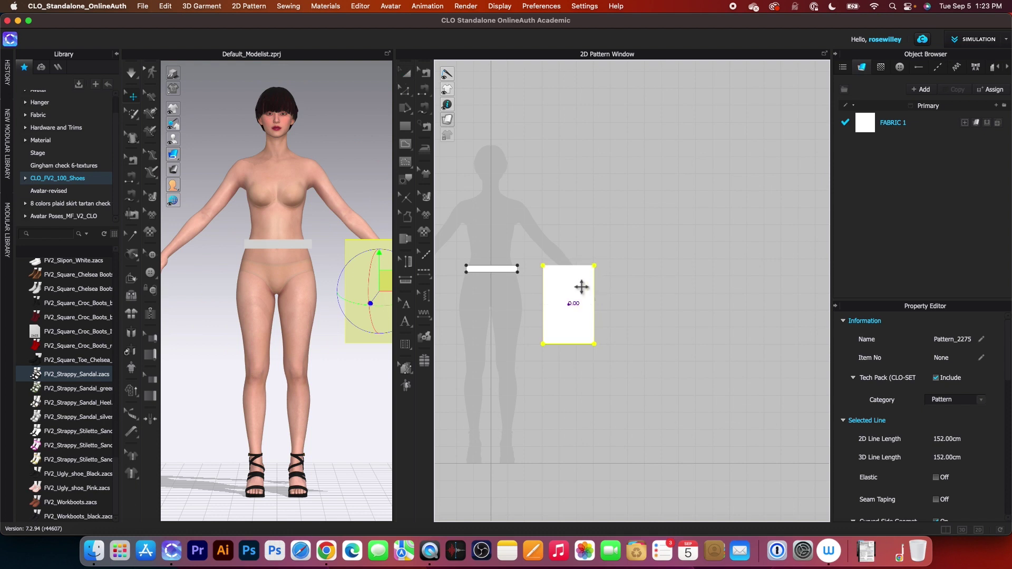
key(ctrl+c)
key(ctrl+v)
click(630, 301)
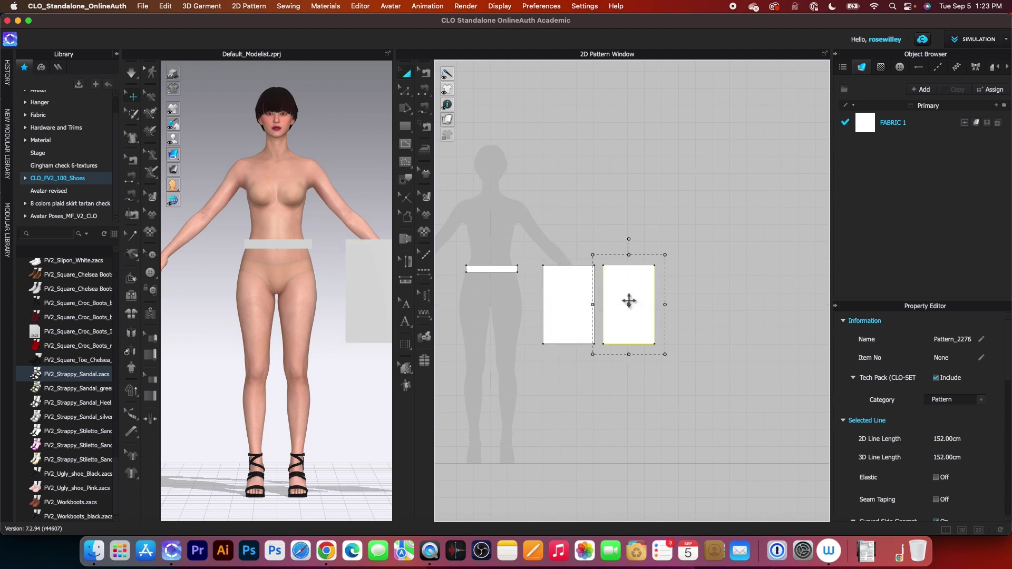
key(ctrl+v)
click(694, 311)
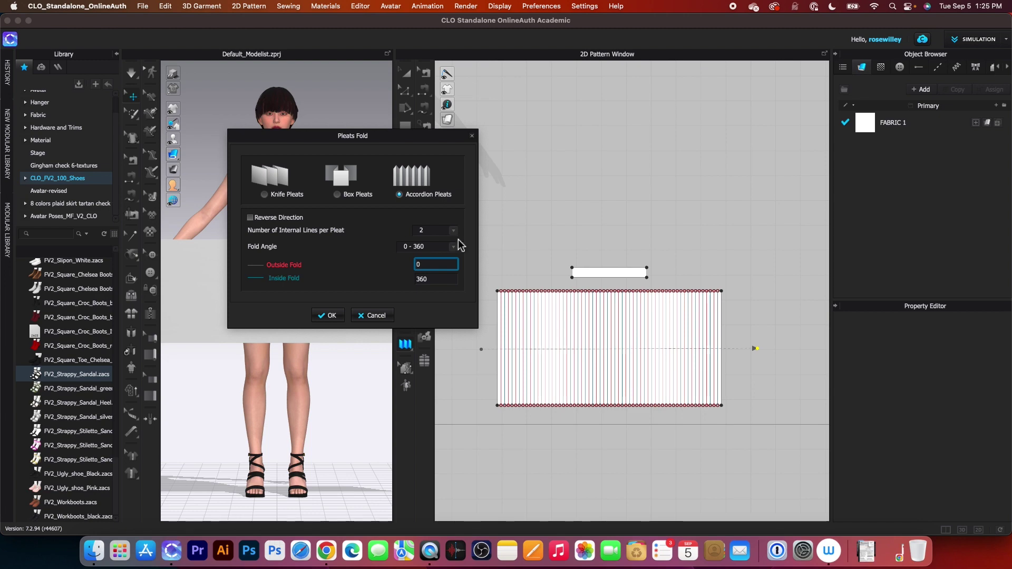
key(Return)
click(419, 104)
click(494, 109)
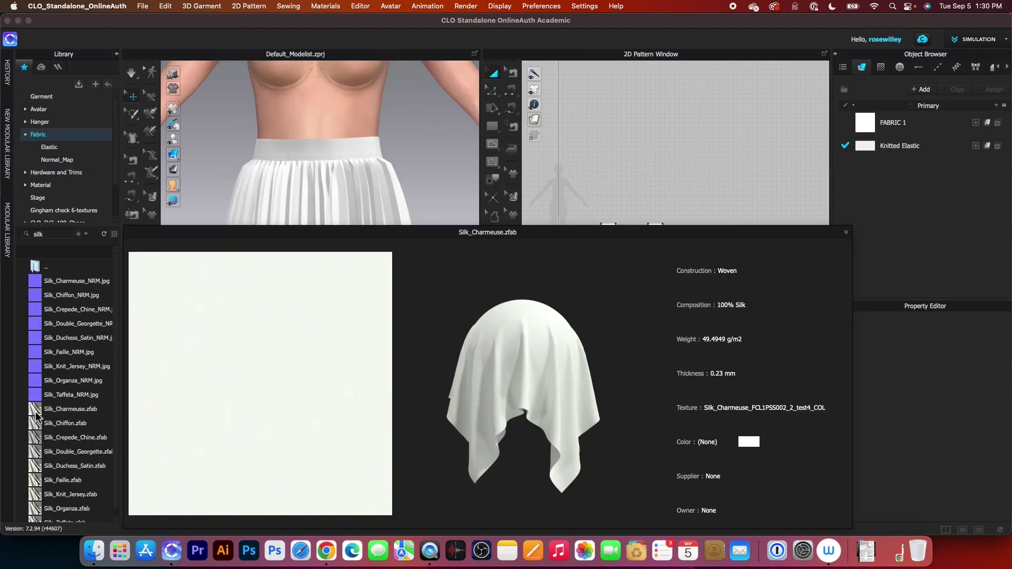
click(37, 410)
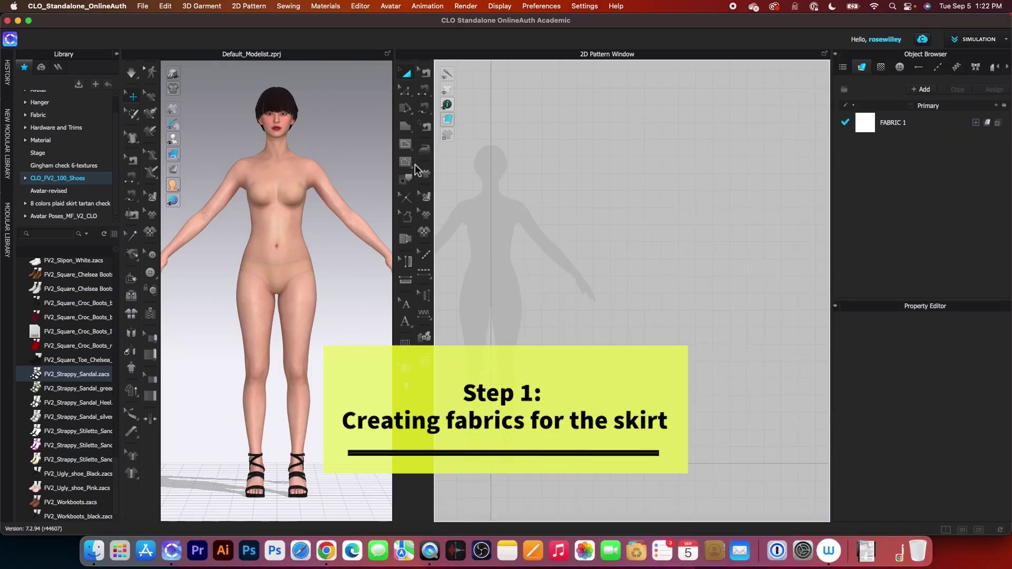
Step: Create two 30 × 4 cm rectangle patterns with the Rectangle tool
click(407, 128)
click(443, 134)
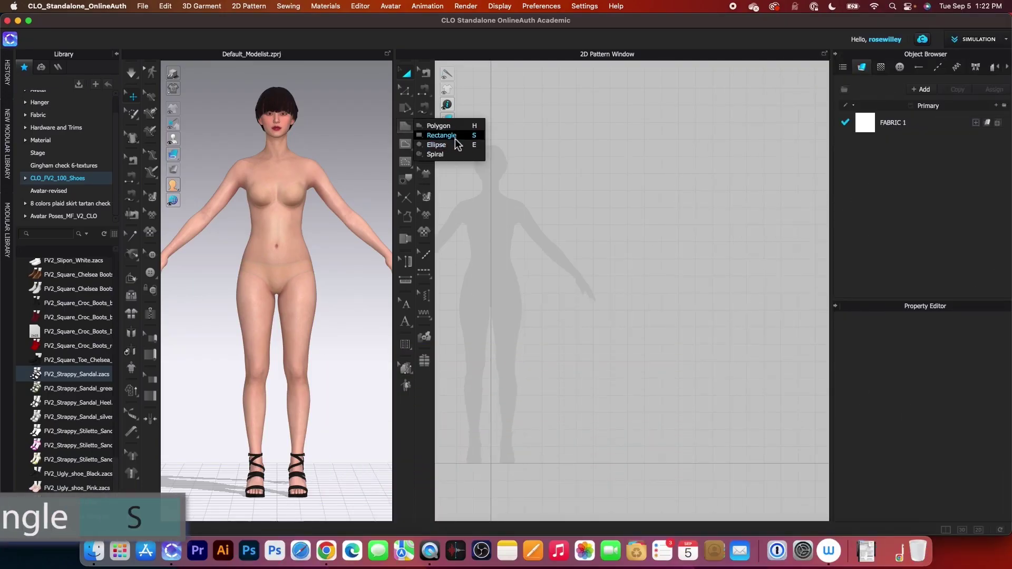
click(492, 270)
text(30)
key(Tab)
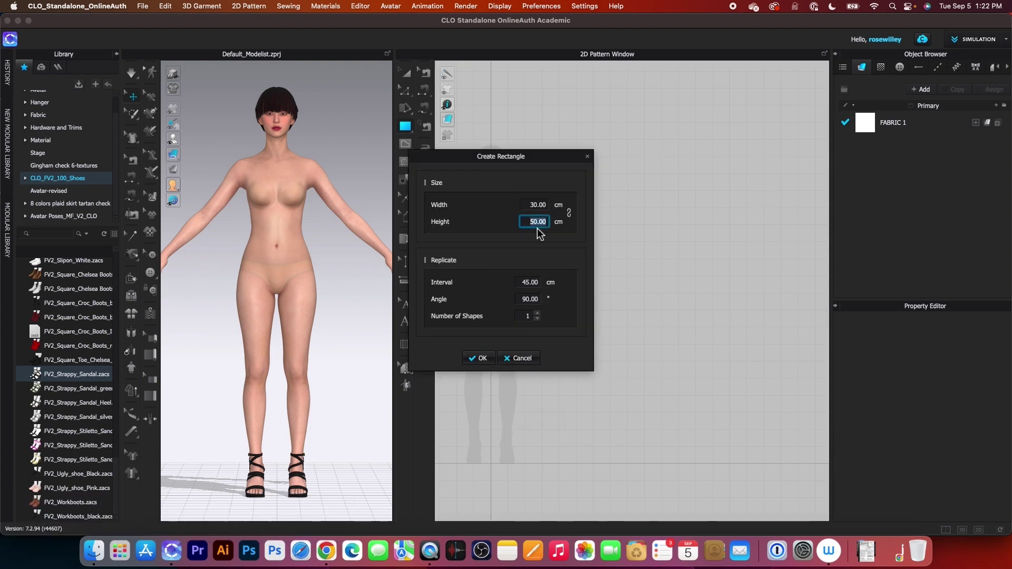
text(4)
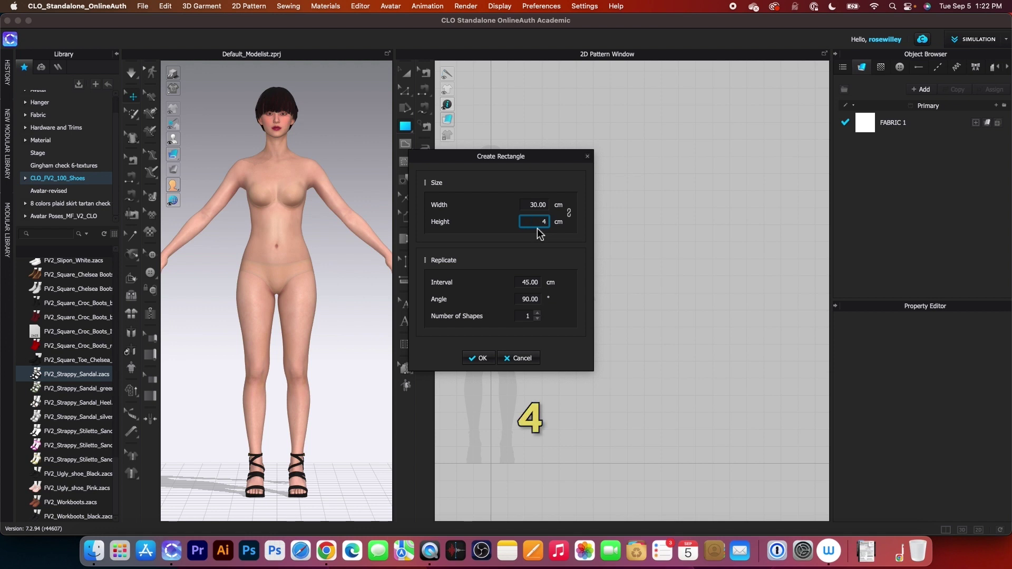
double_click(524, 316)
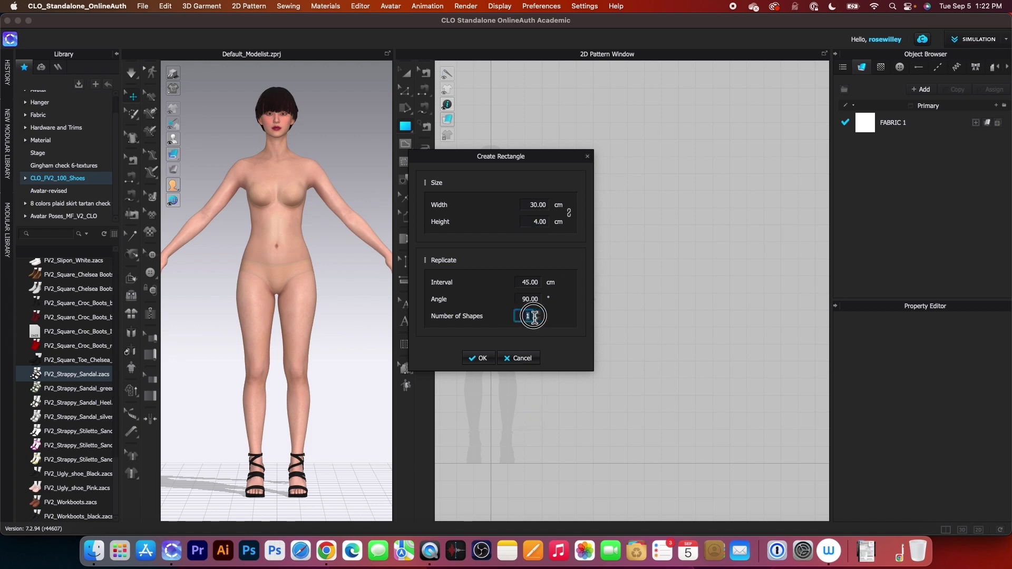
text(2)
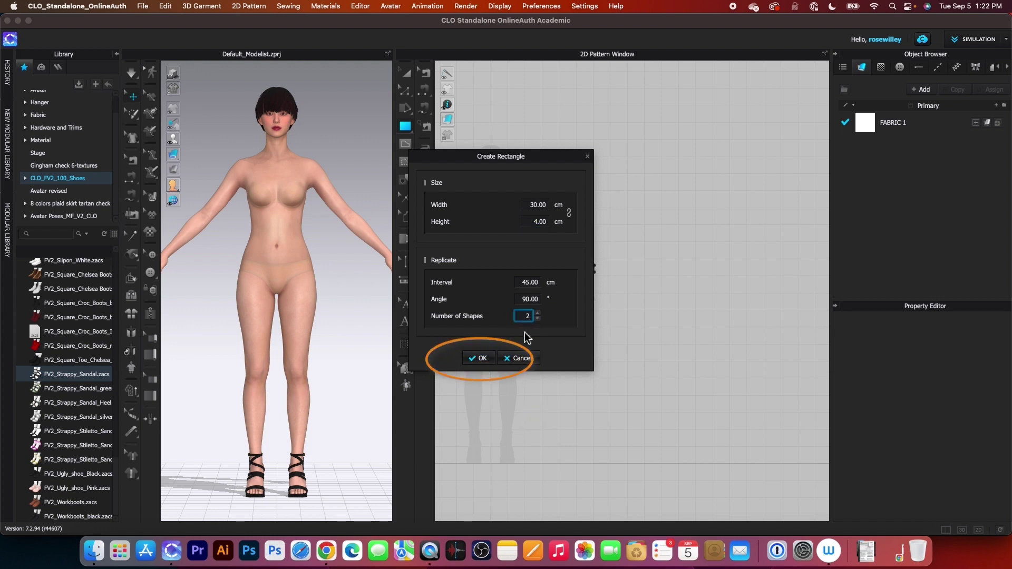
click(481, 358)
key(a)
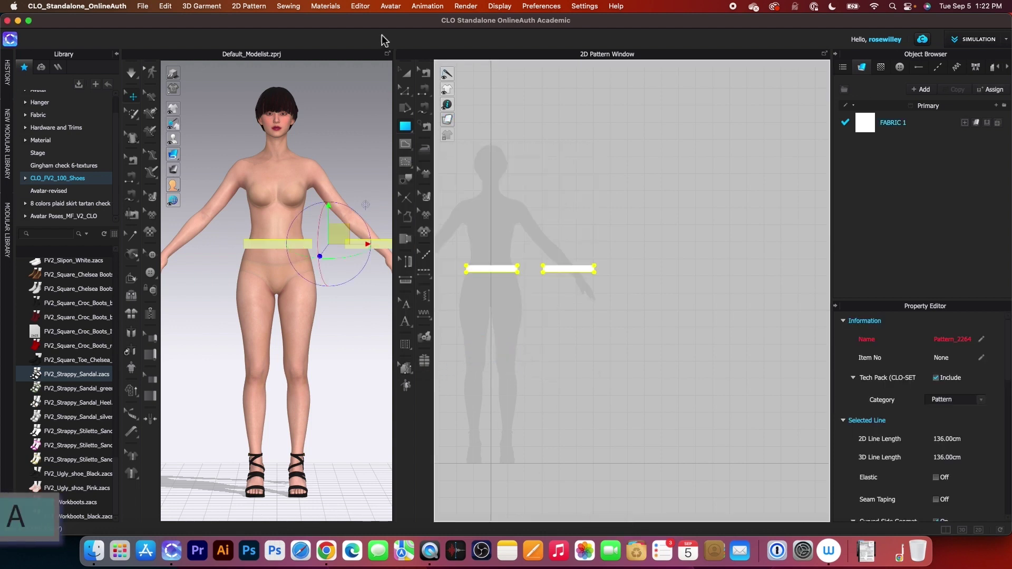
Step: Stretch the right strip into a panel 46 cm tall
click(579, 272)
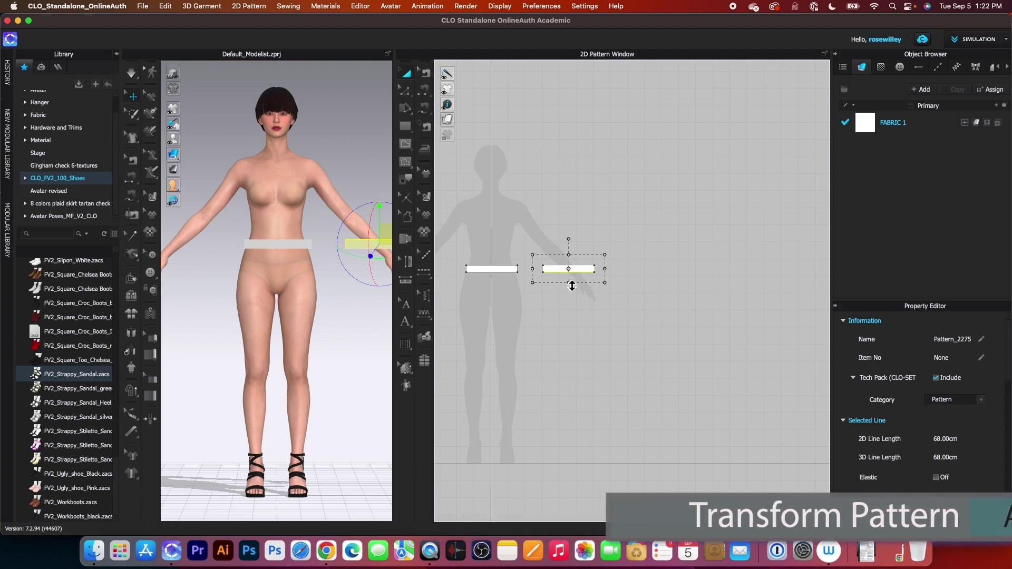
drag(572, 299, 578, 337)
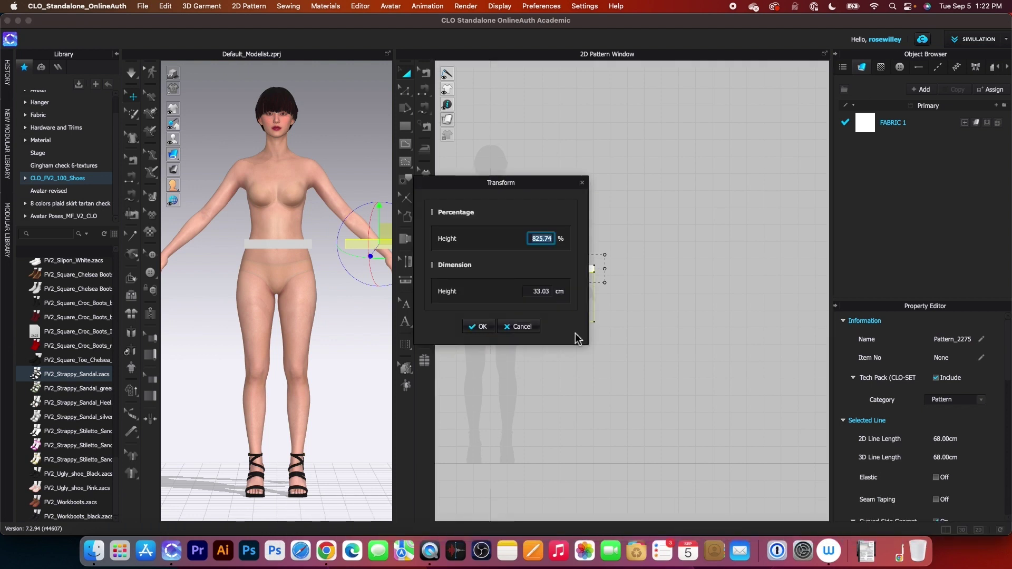
click(535, 293)
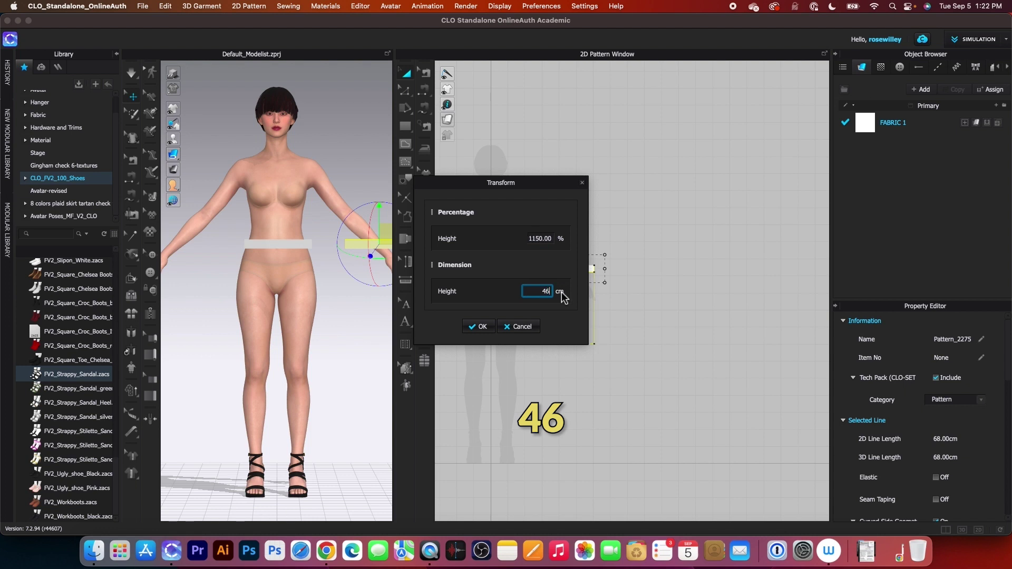
click(484, 327)
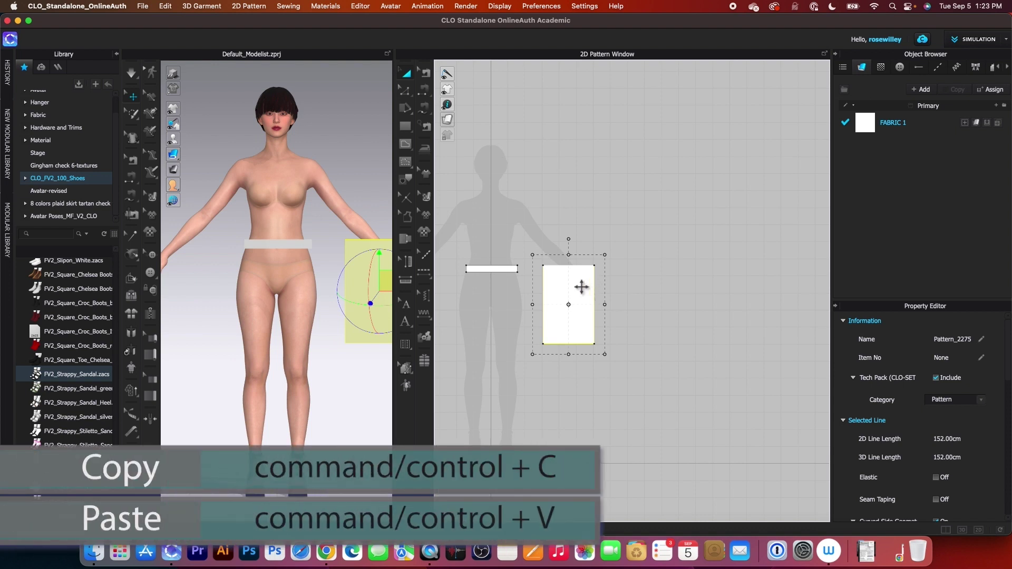
Step: Copy, paste and duplicate the tall panel to get three side by side
key(super+c)
key(super+v)
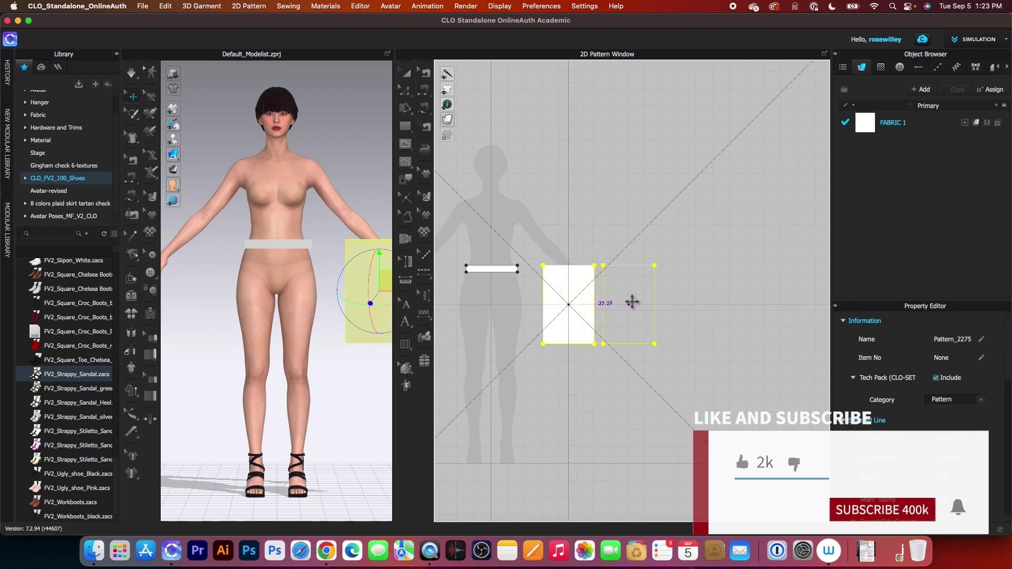
click(631, 301)
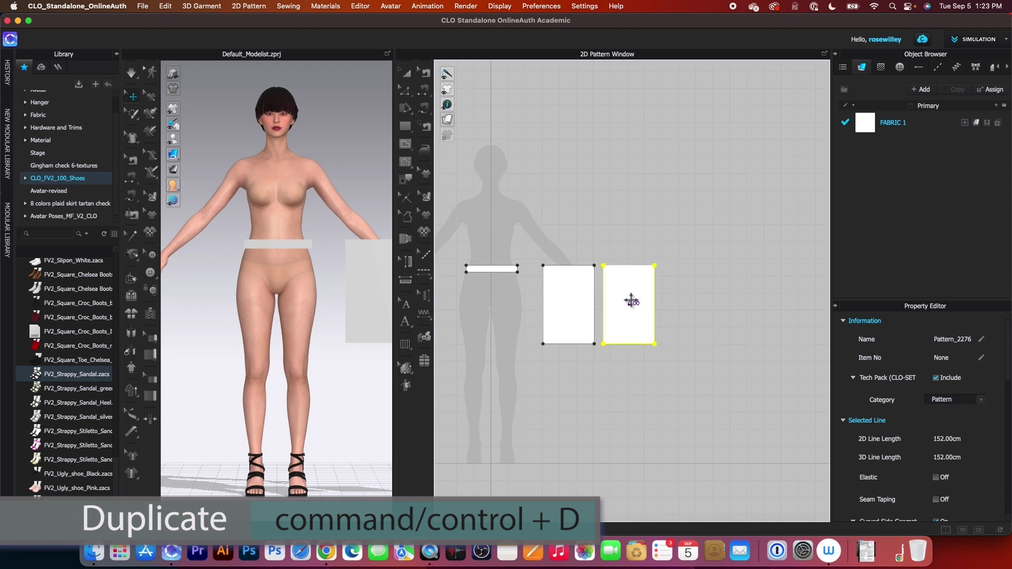
key(super+d)
click(695, 308)
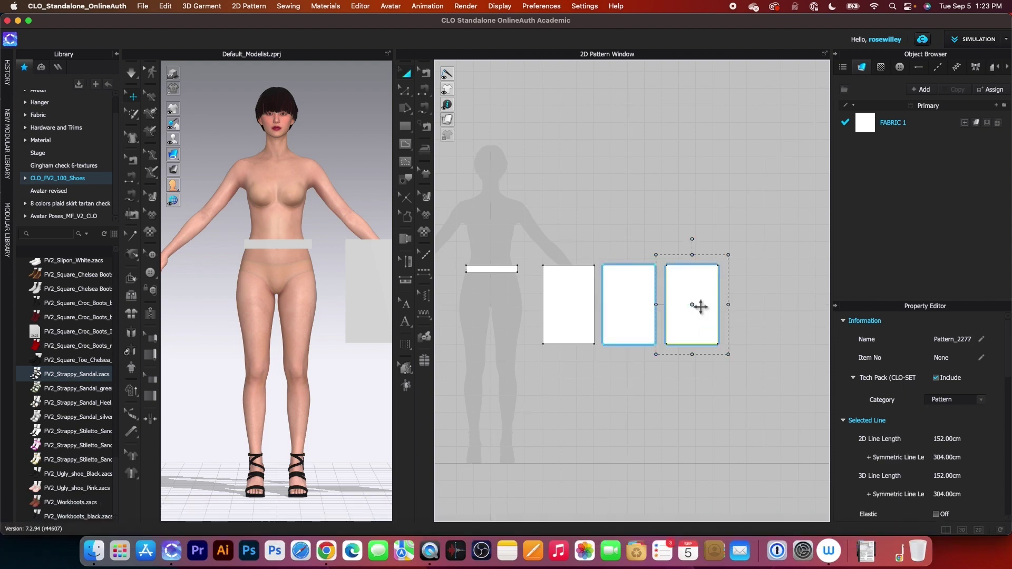
key(z)
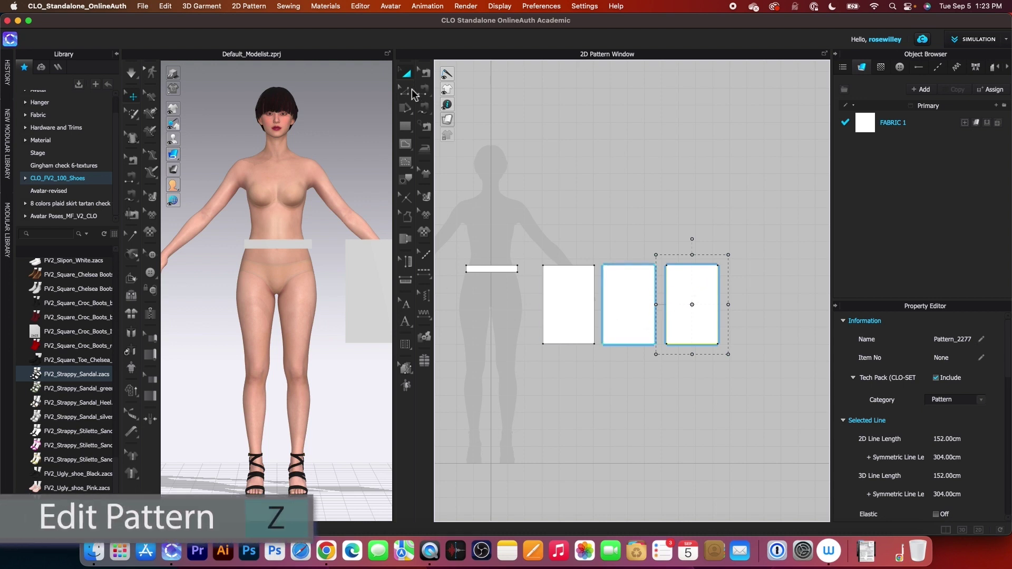
Step: Merge the three tall panels along their shared edges into one piece
click(656, 308)
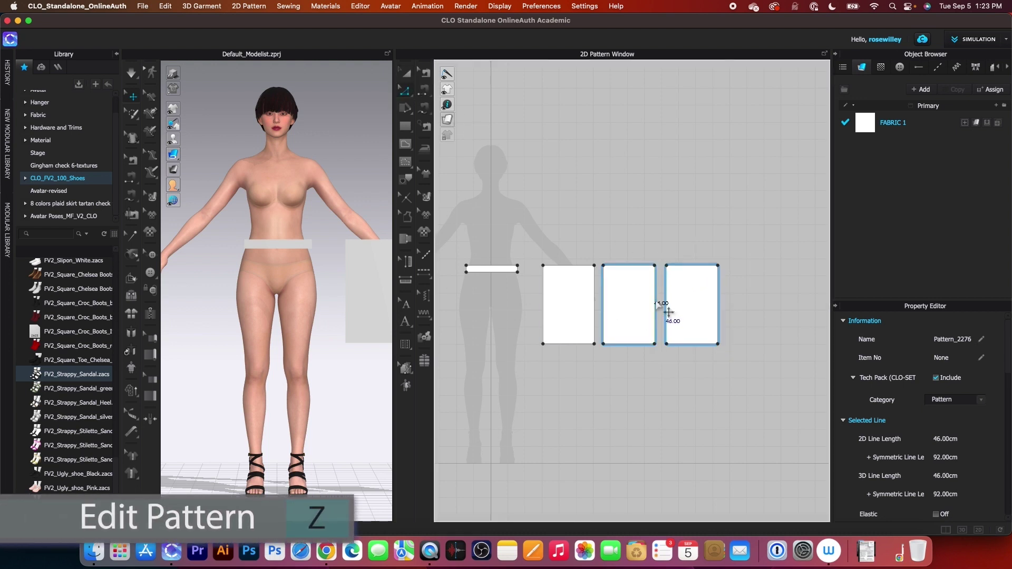
right_click(656, 305)
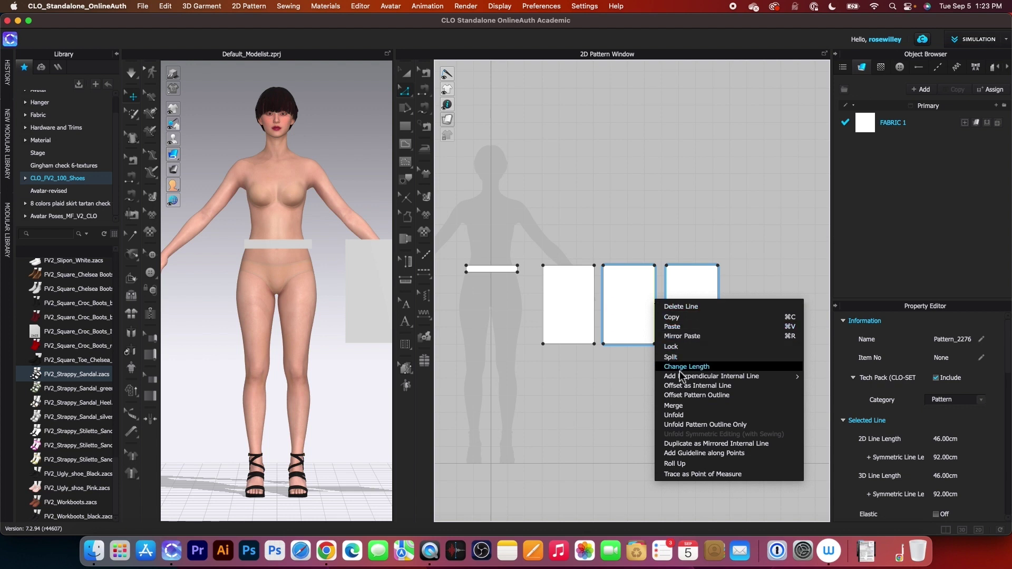
click(685, 407)
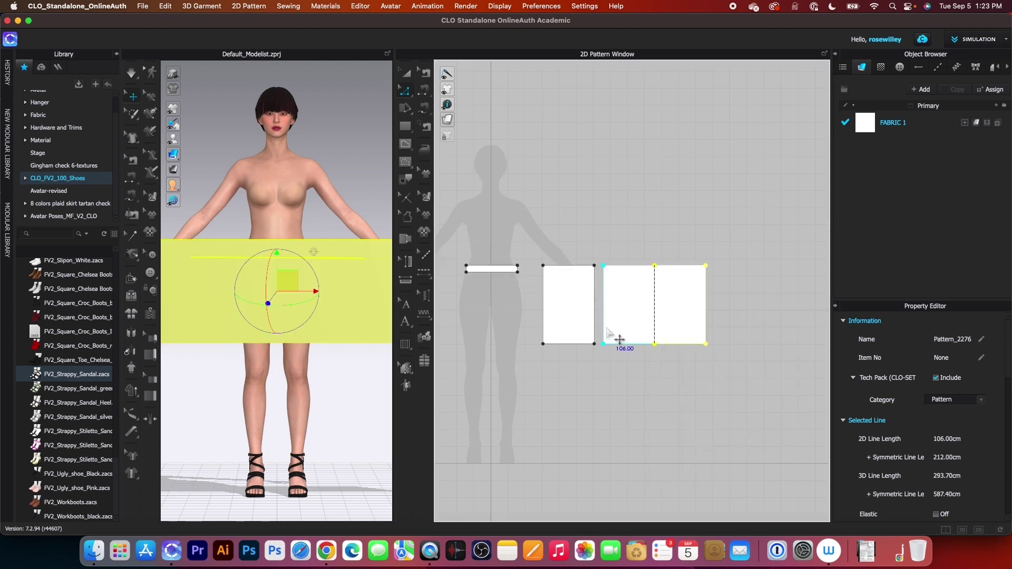
scroll(609, 335, up, 3)
click(586, 279)
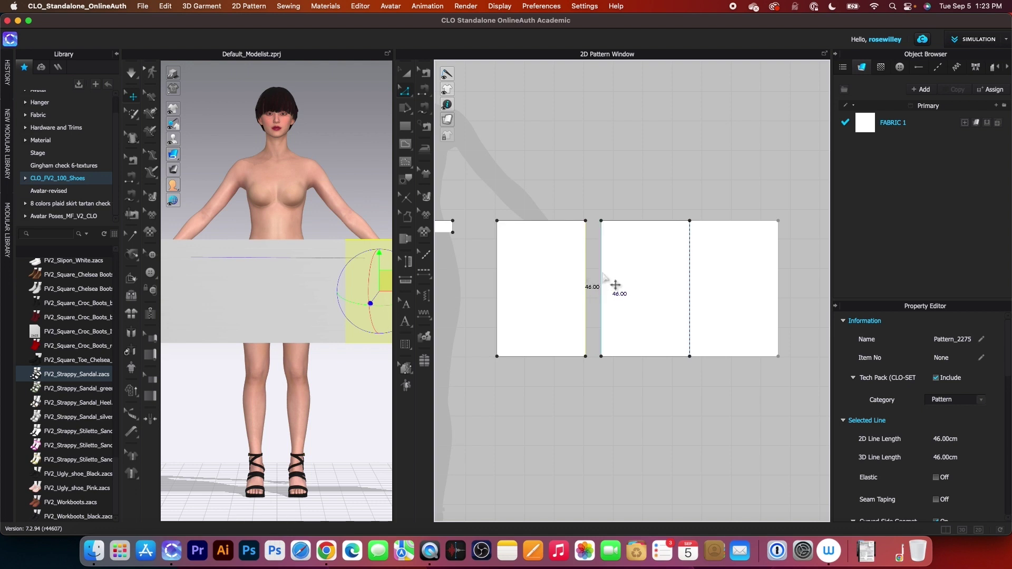
shift+click(601, 279)
right_click(603, 277)
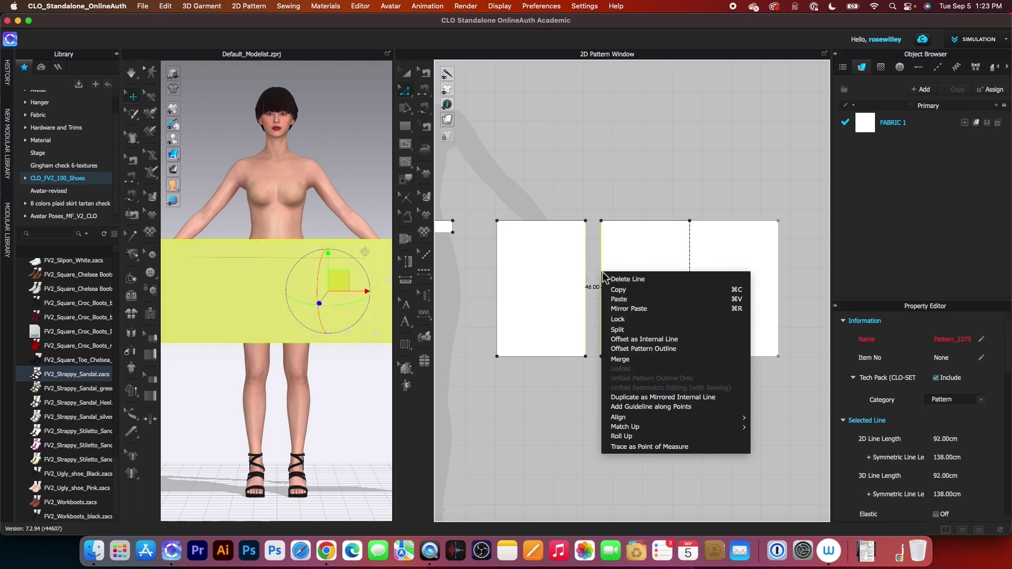
click(621, 359)
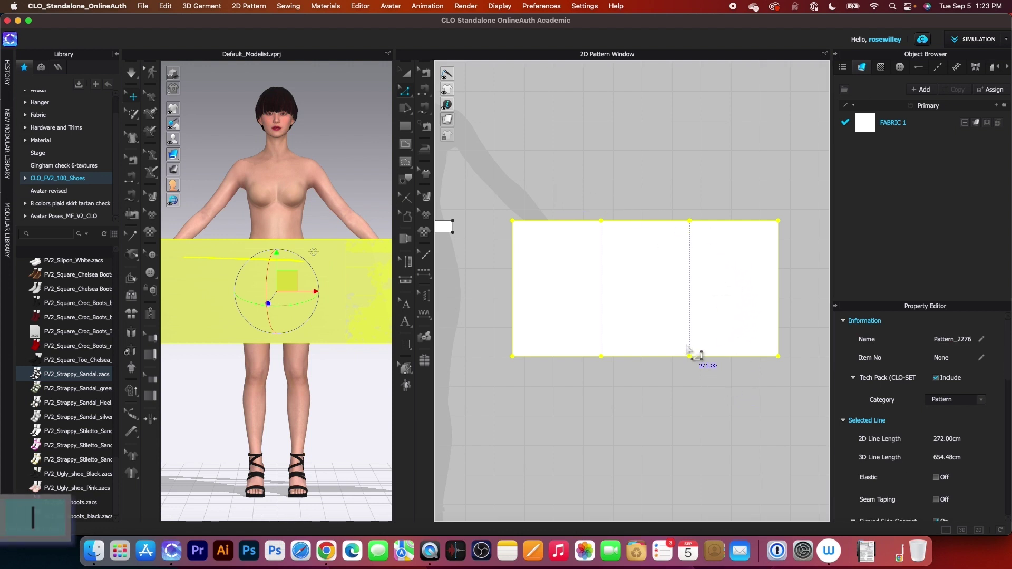
Step: Delete the leftover internal seam lines from the merged skirt panel
click(406, 181)
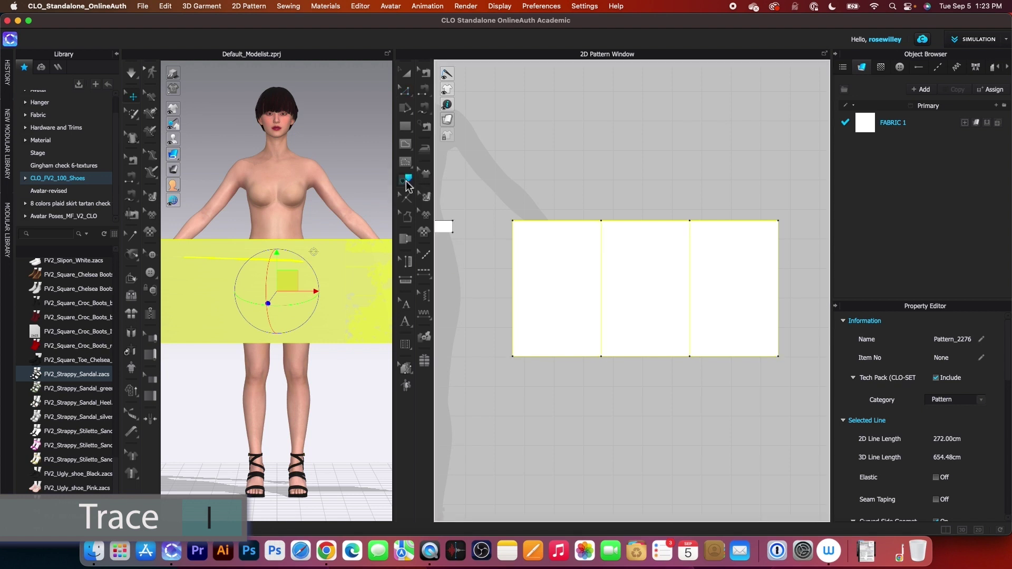
drag(555, 172, 725, 399)
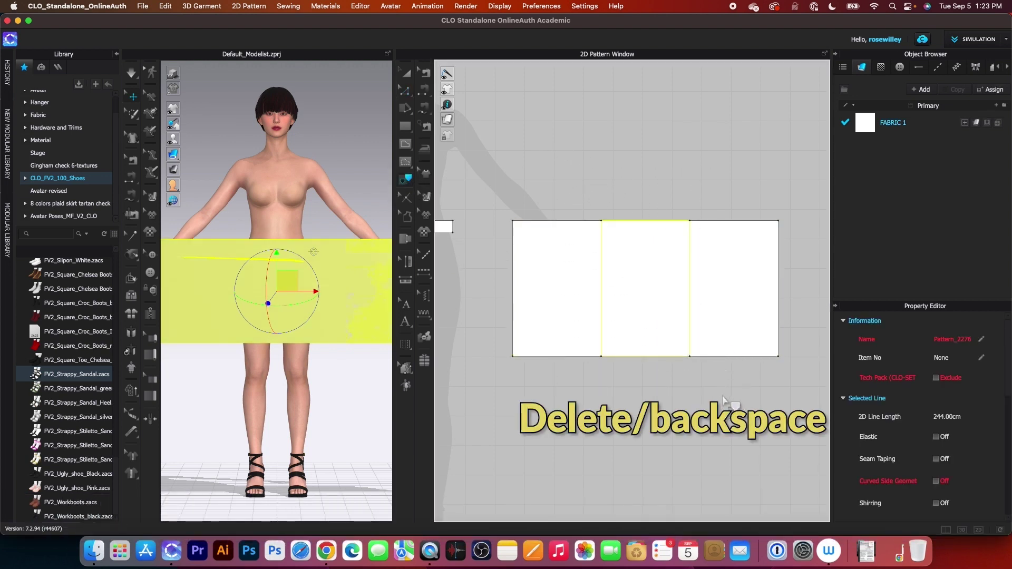
key(Delete)
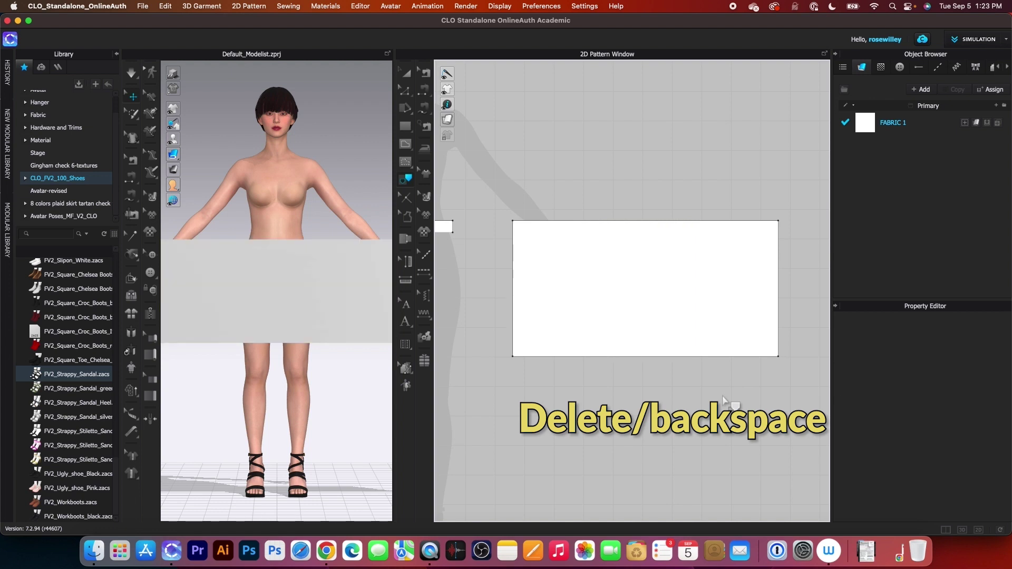
scroll(626, 380, down, 3)
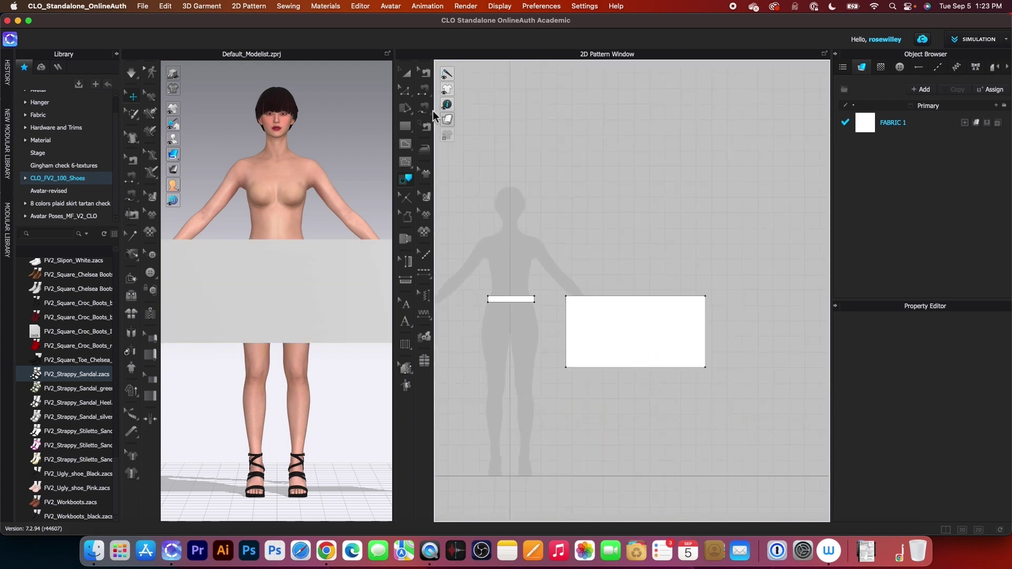
Step: Shift the wide panel left, then move it and the waistband together lower-right
drag(666, 325, 486, 324)
scroll(502, 321, up, 5)
drag(679, 341, 656, 333)
scroll(580, 329, down, 5)
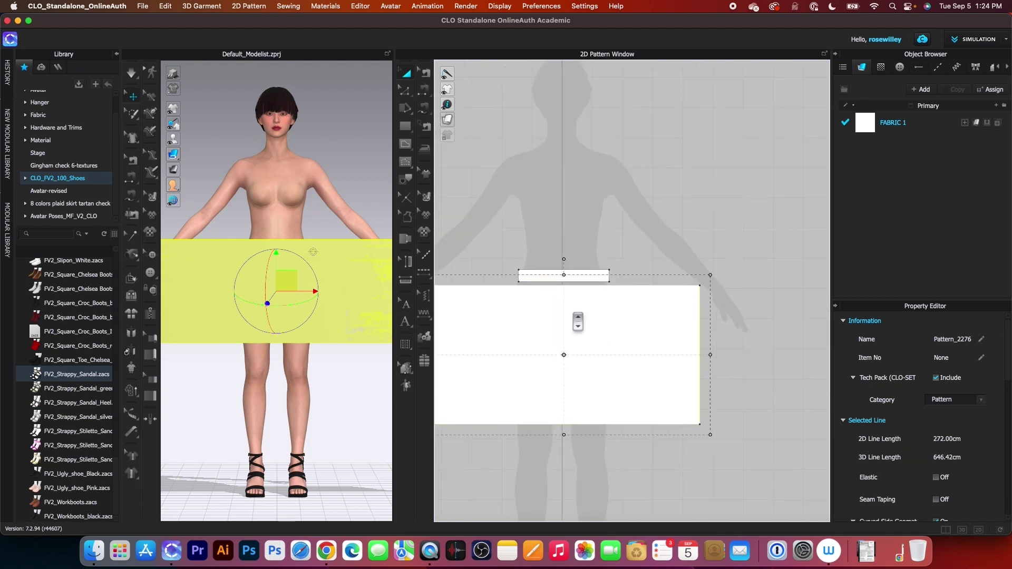
drag(501, 253, 667, 374)
drag(597, 339, 727, 406)
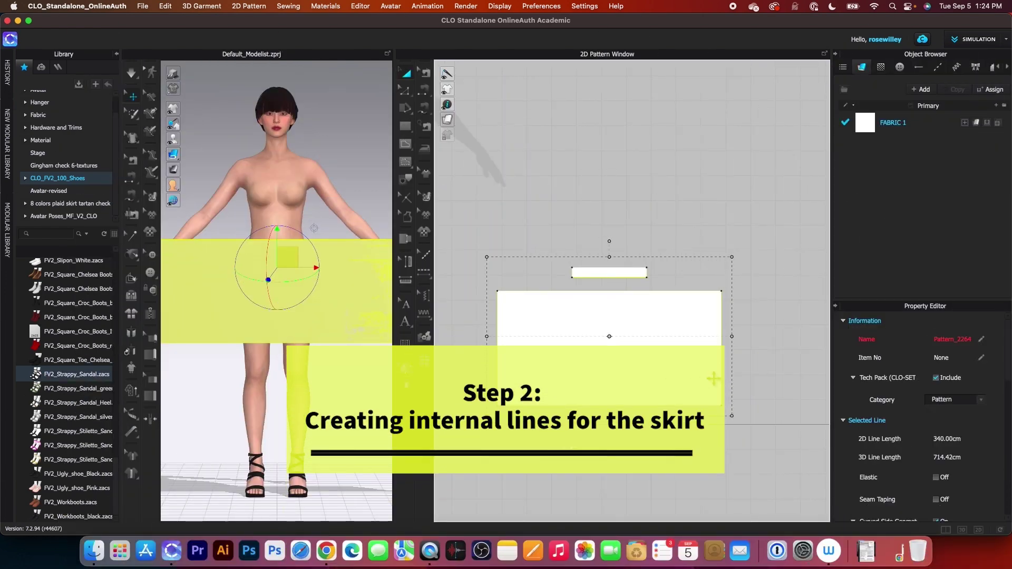
Step: Distribute 60 evenly spaced internal lines between the skirt panel's left and right edges
key(z)
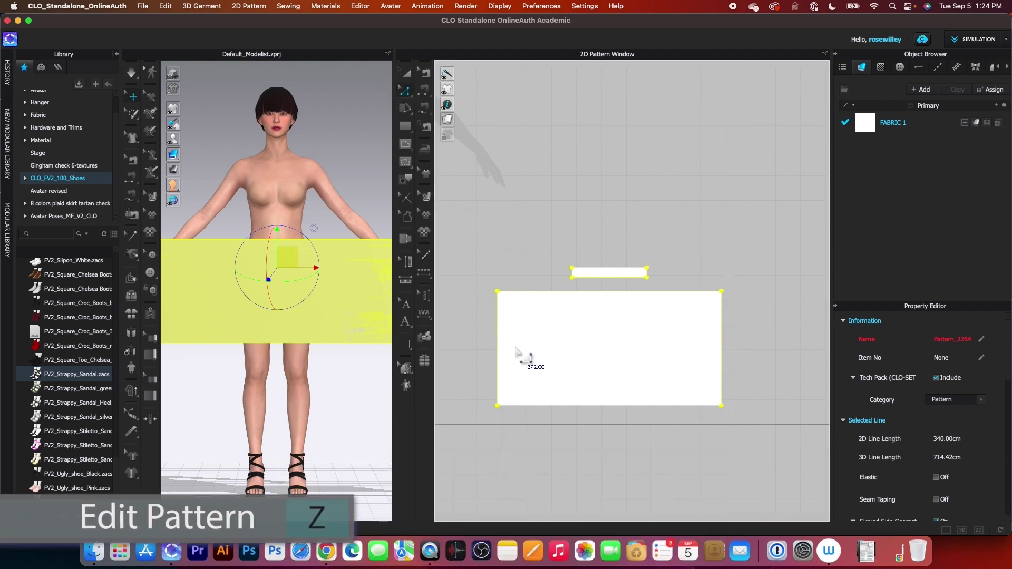
click(498, 368)
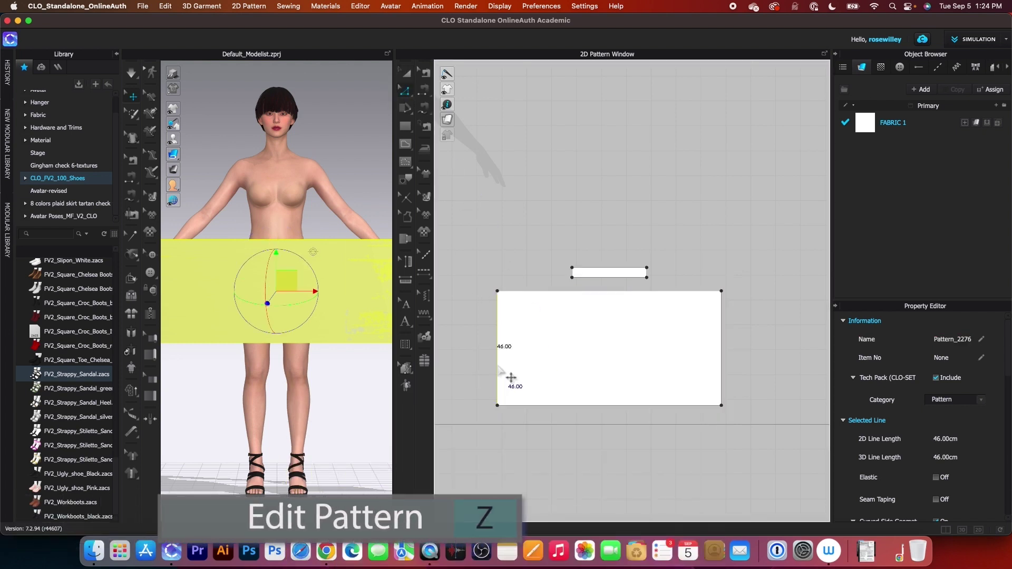
right_click(723, 348)
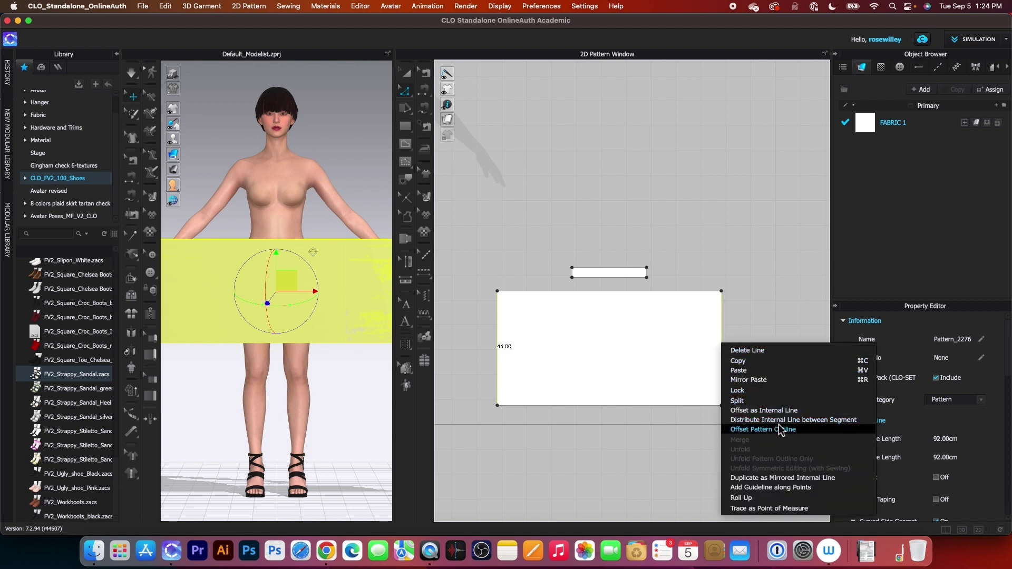
click(812, 421)
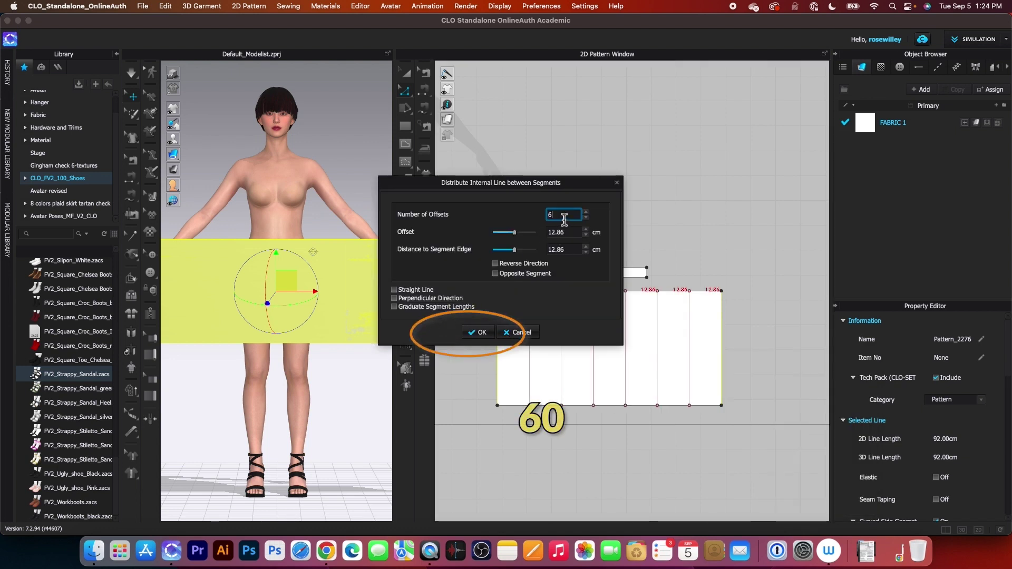
text(60)
click(478, 332)
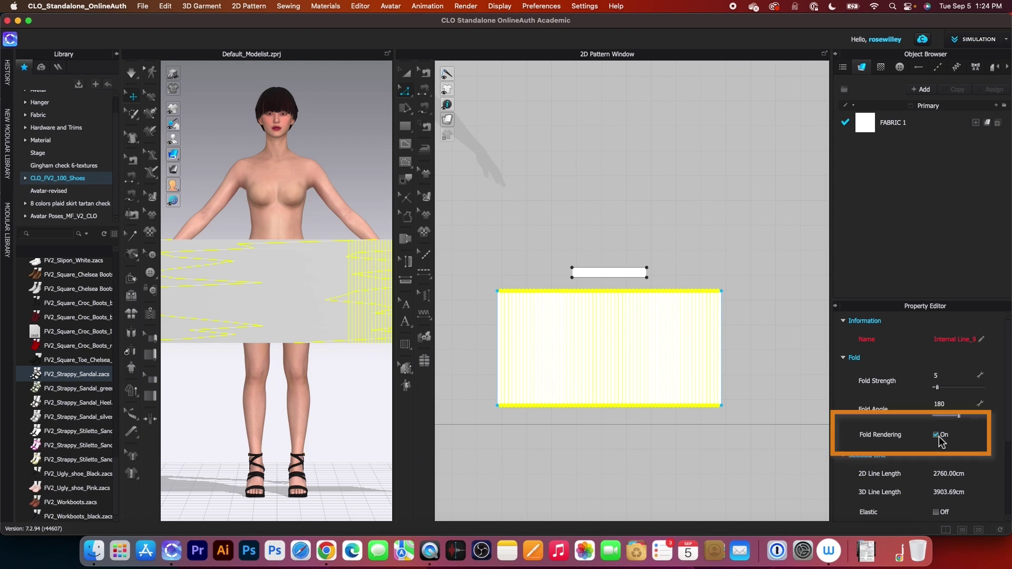
Step: Fold the panel's internal lines into accordion pleats with a 90–270 fold angle
right_click(643, 341)
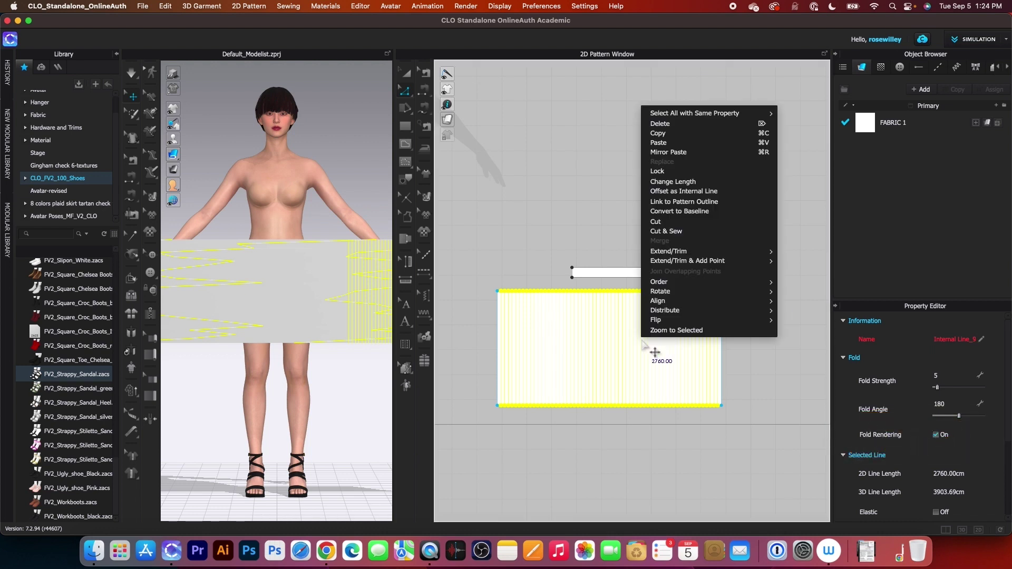
mouse_move(667, 265)
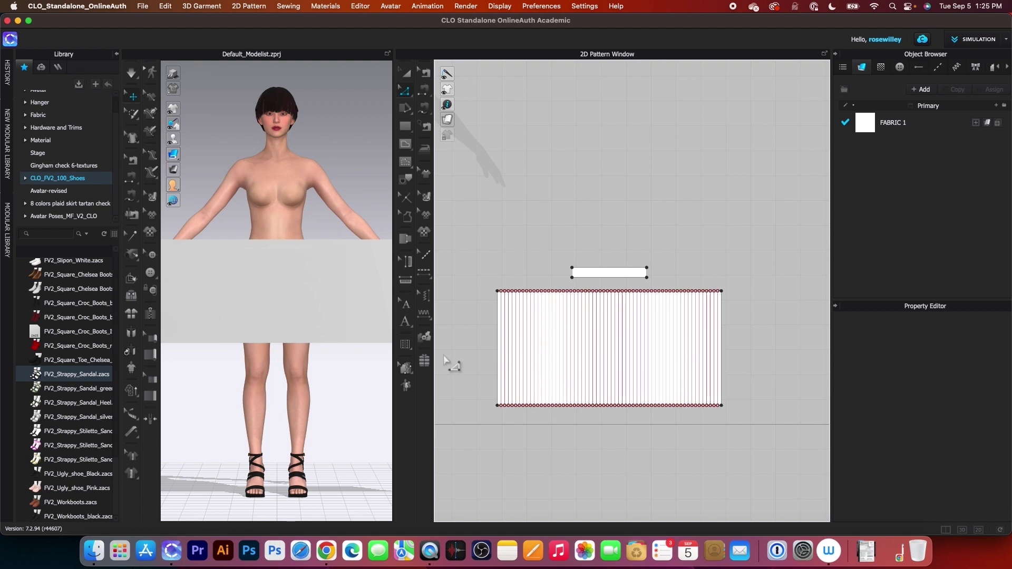
click(407, 350)
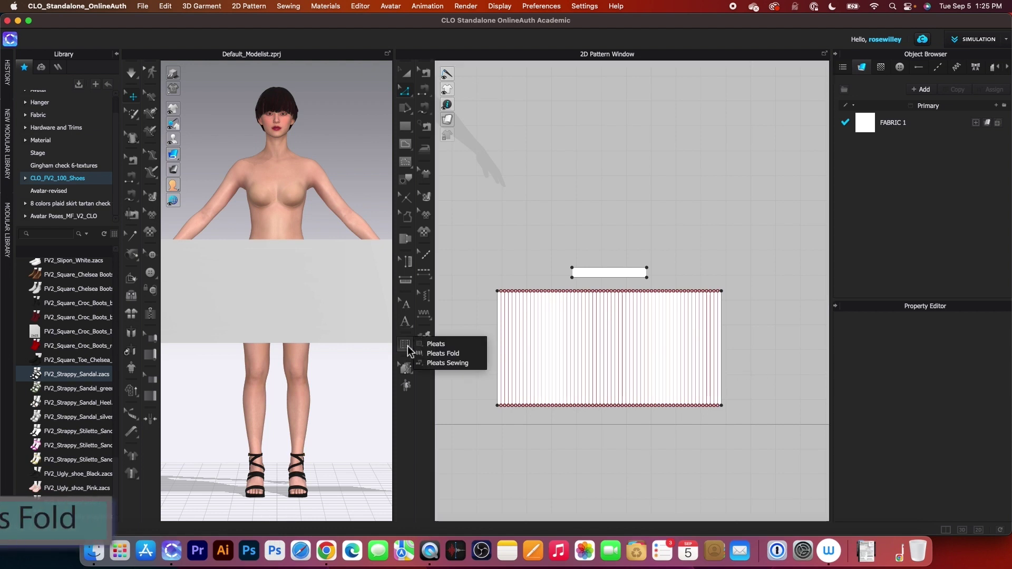
click(453, 356)
click(482, 348)
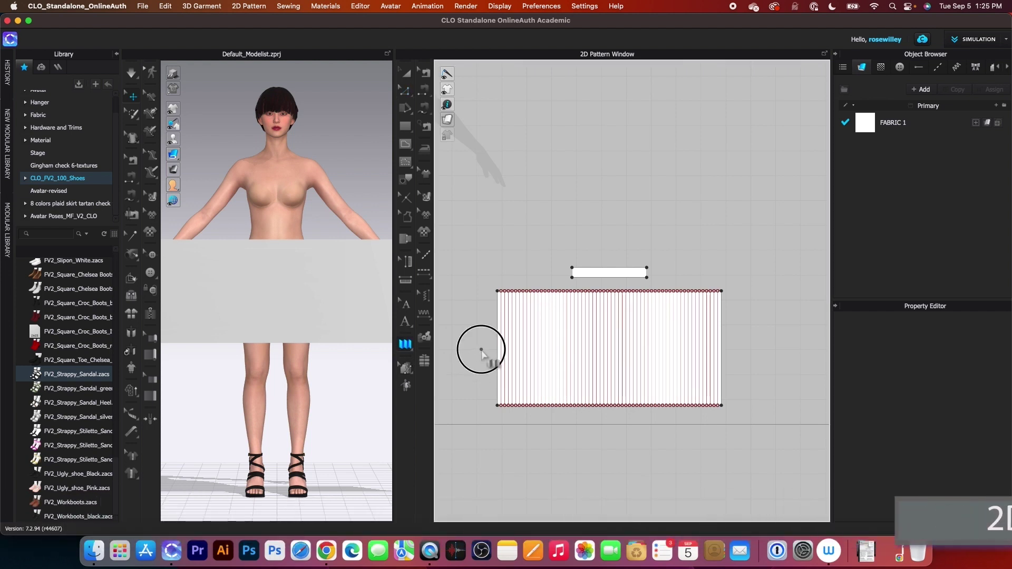
click(756, 348)
drag(571, 167, 443, 141)
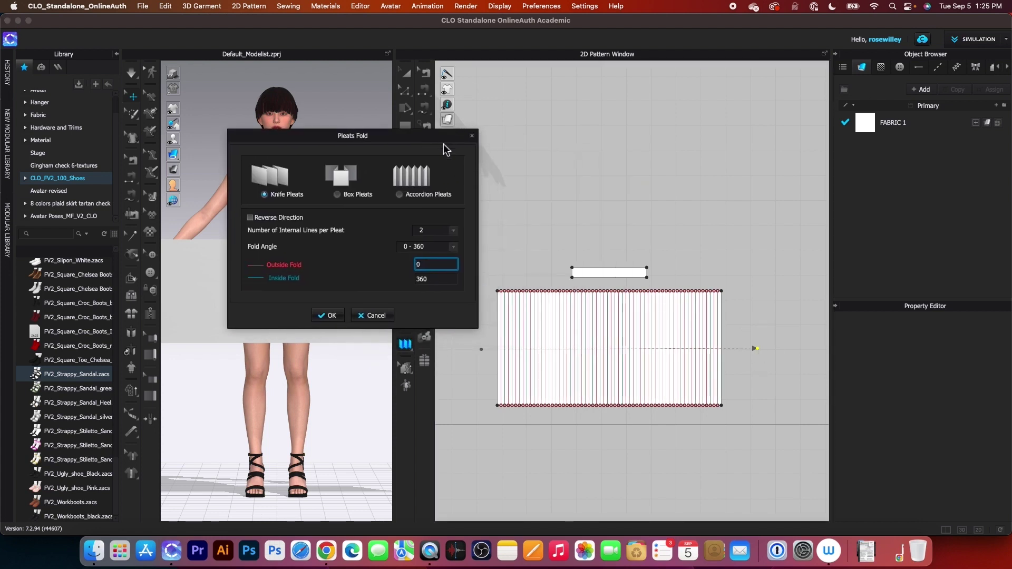
click(400, 196)
click(454, 248)
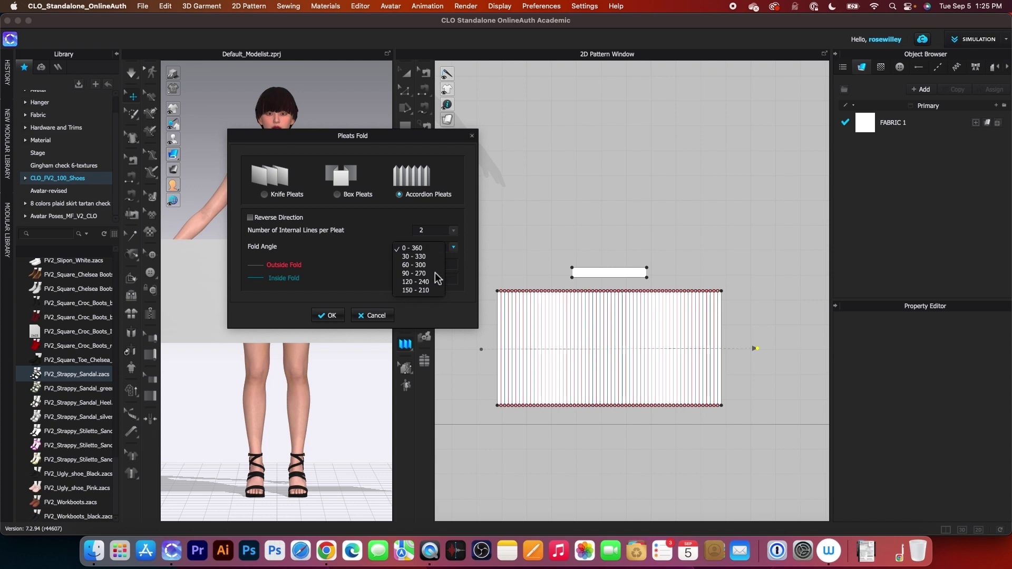
click(419, 273)
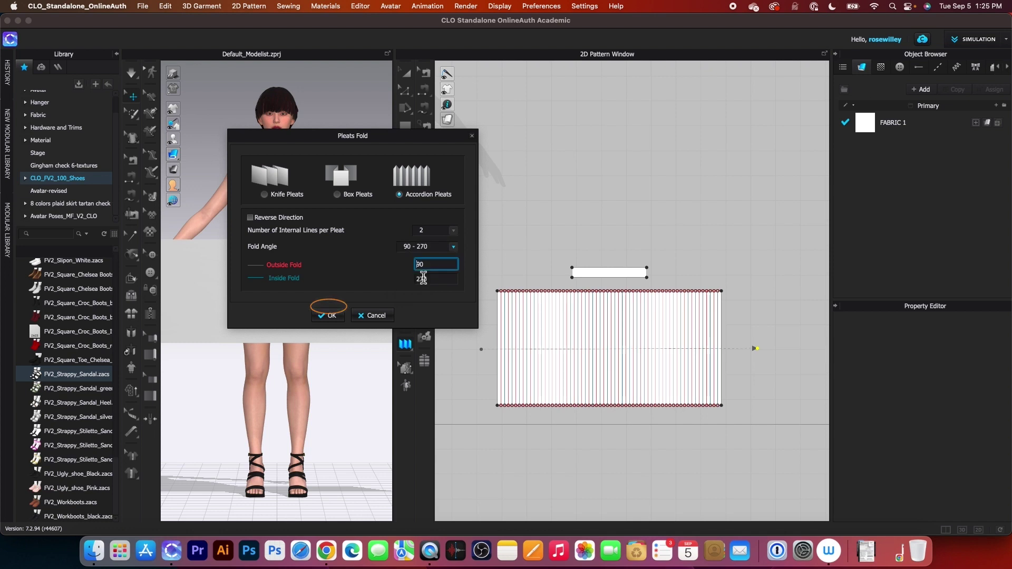
click(331, 315)
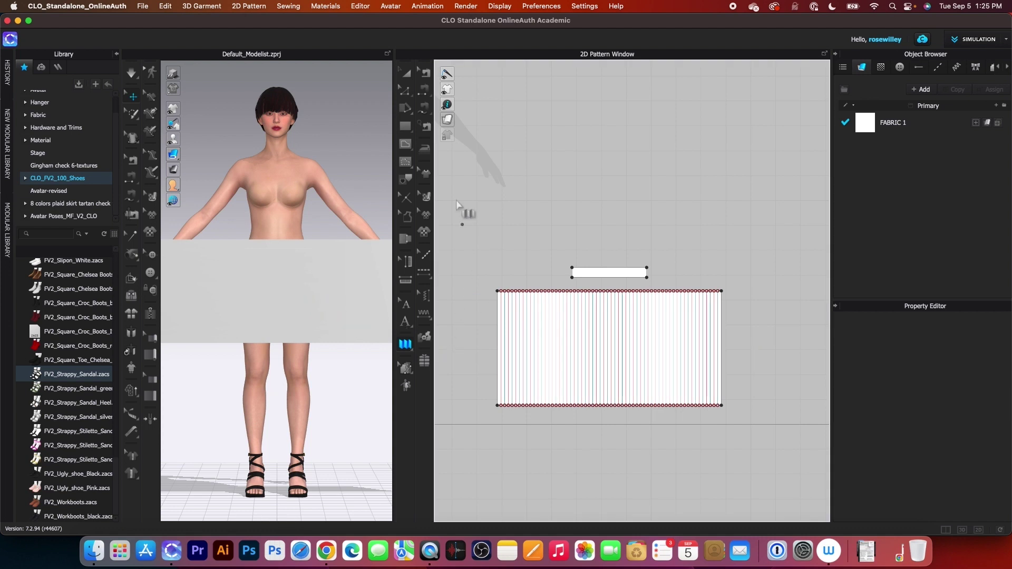
Step: Free-sew the waistband's bottom edge to the skirt panel's full top edge
key(m)
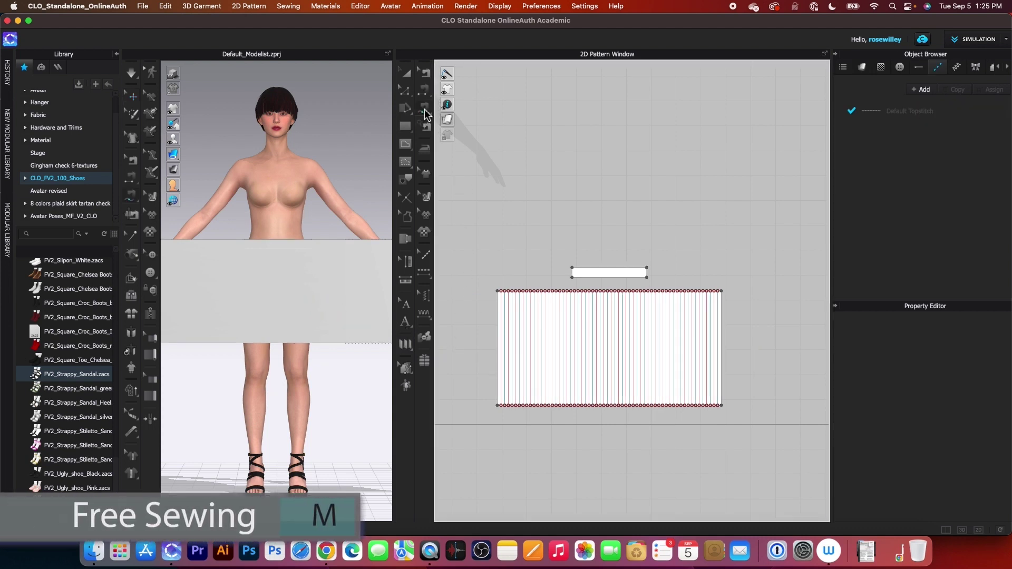
click(426, 112)
click(493, 111)
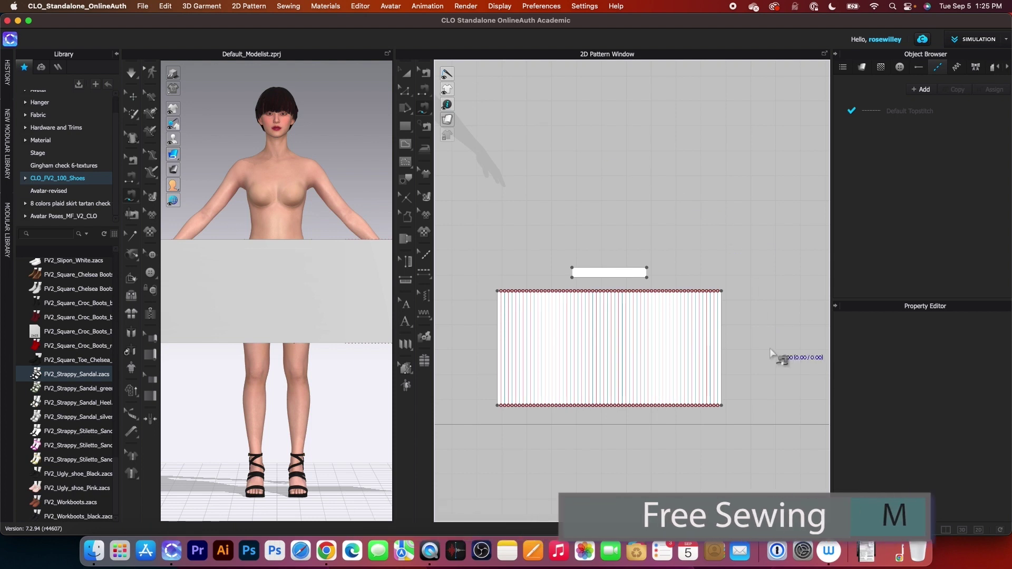
click(573, 277)
click(647, 277)
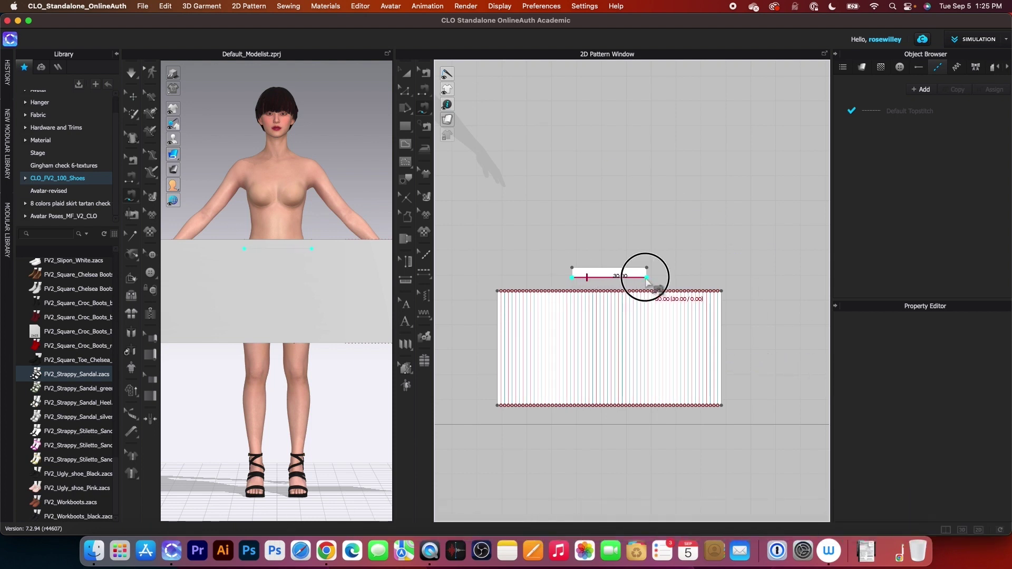
click(497, 290)
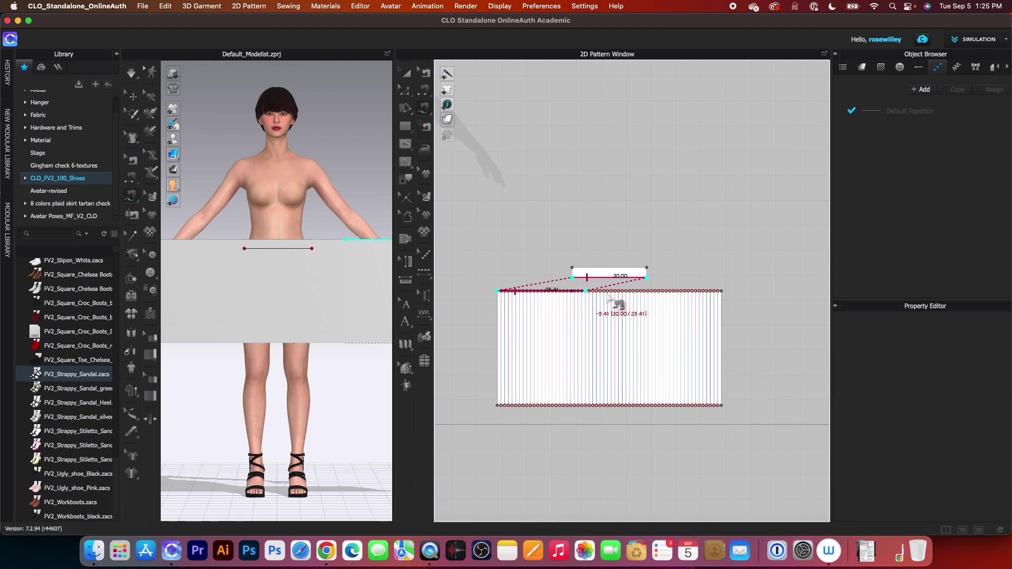
click(721, 290)
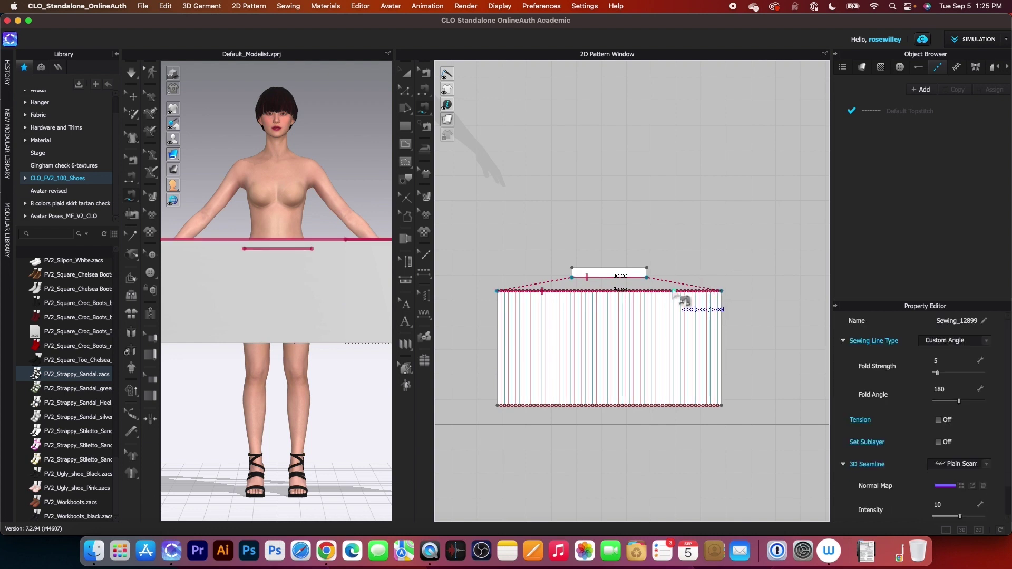
scroll(684, 300, down, 2)
scroll(678, 296, down, 2)
key(a)
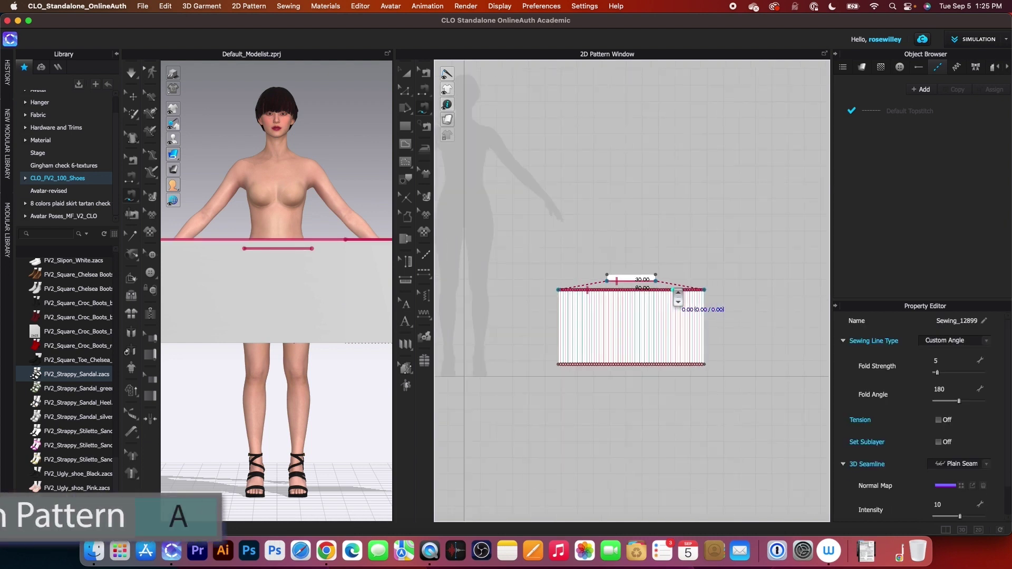
click(407, 74)
Step: Duplicate the pleated panel and waistband to the right, then reset all pieces off the avatar
drag(497, 234, 723, 390)
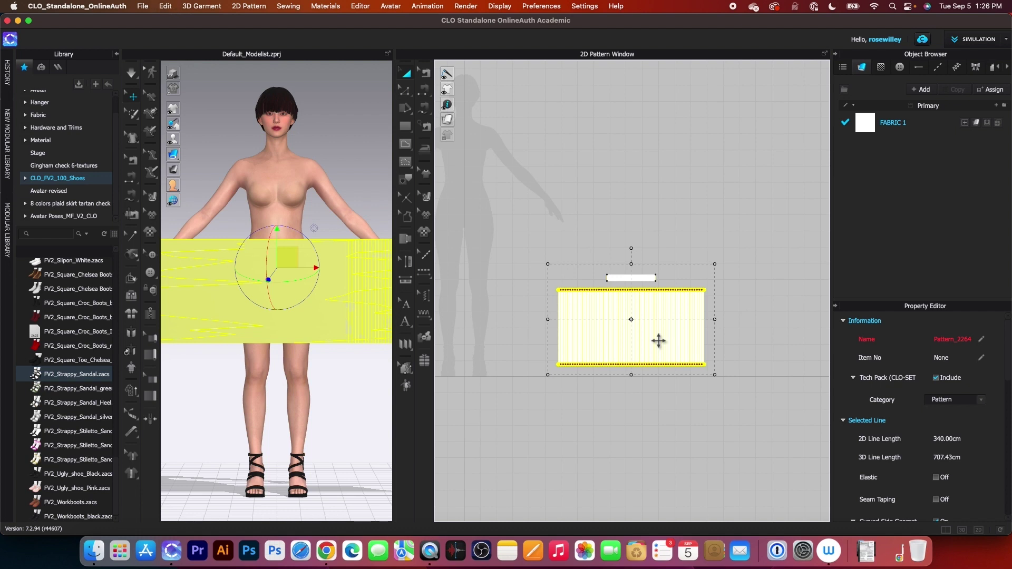
key(z)
drag(658, 340, 790, 332)
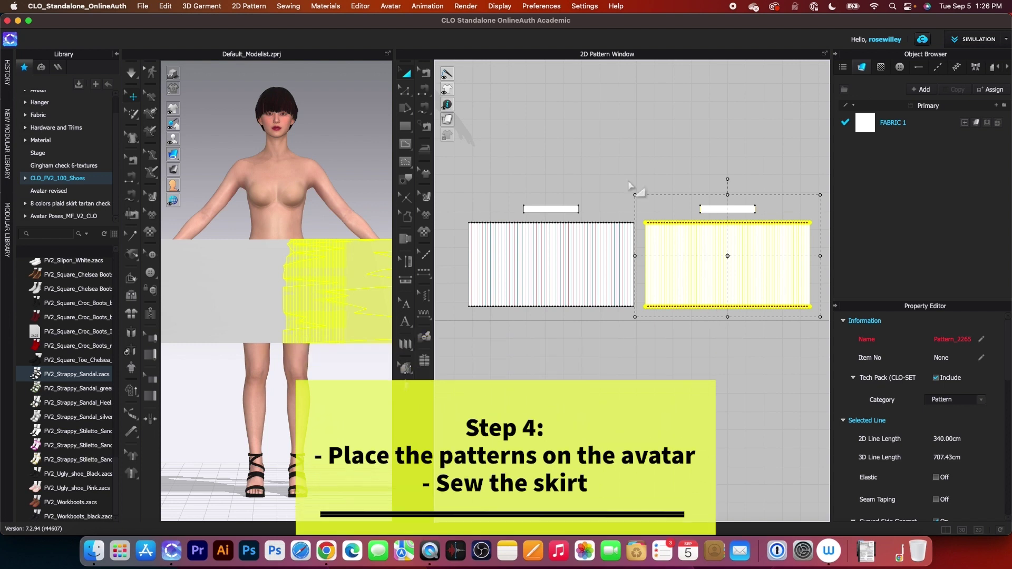
click(133, 316)
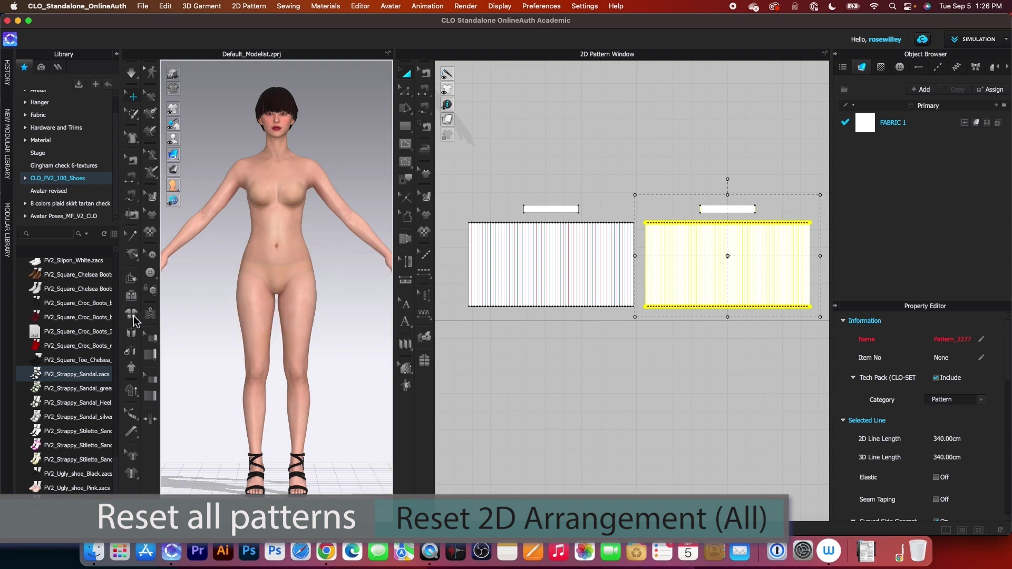
Step: Show arrangement points and wrap the left skirt panel around the hips with Flat shape style
scroll(226, 304, down, 2)
scroll(227, 305, down, 2)
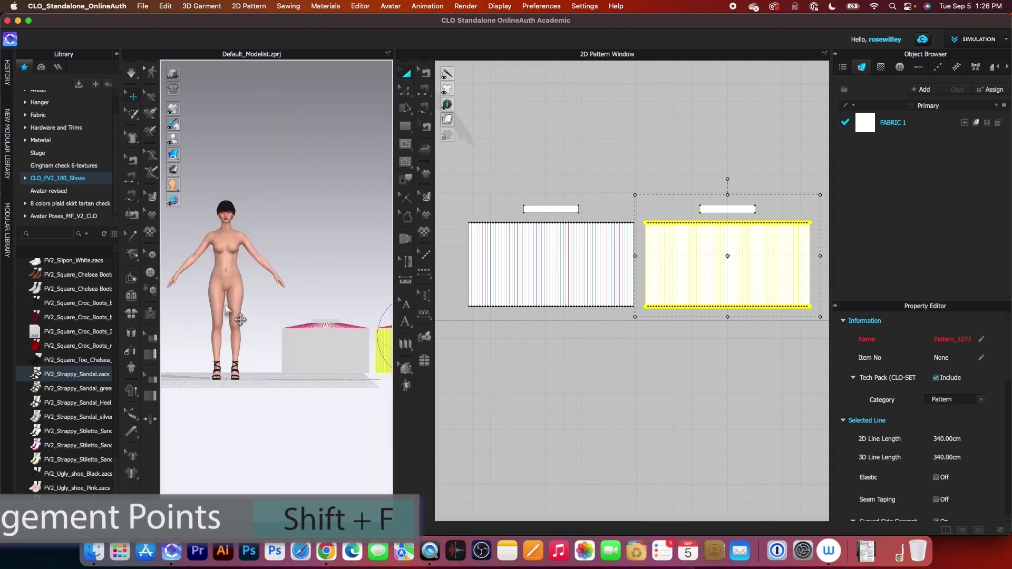
mouse_move(174, 140)
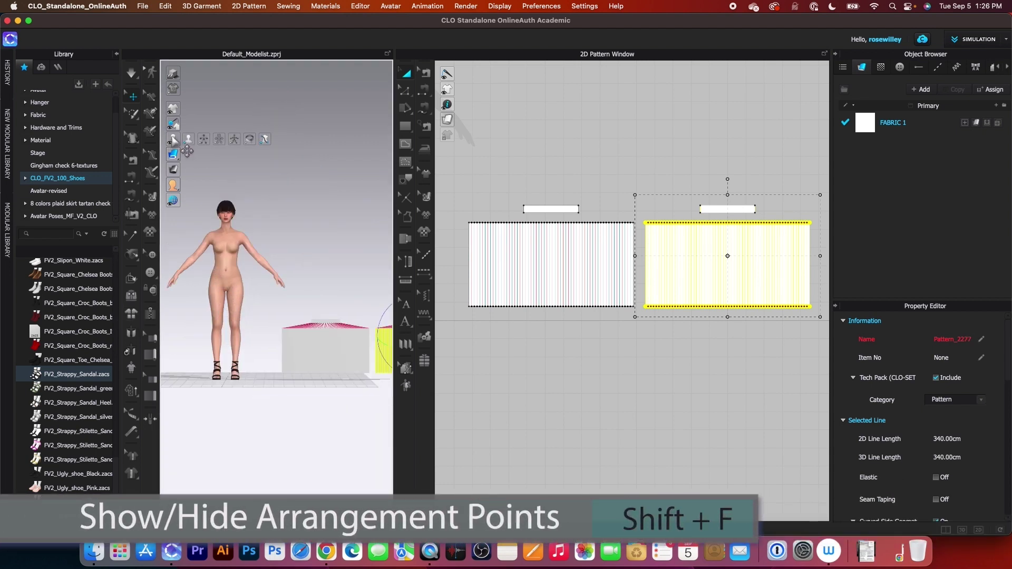
click(203, 140)
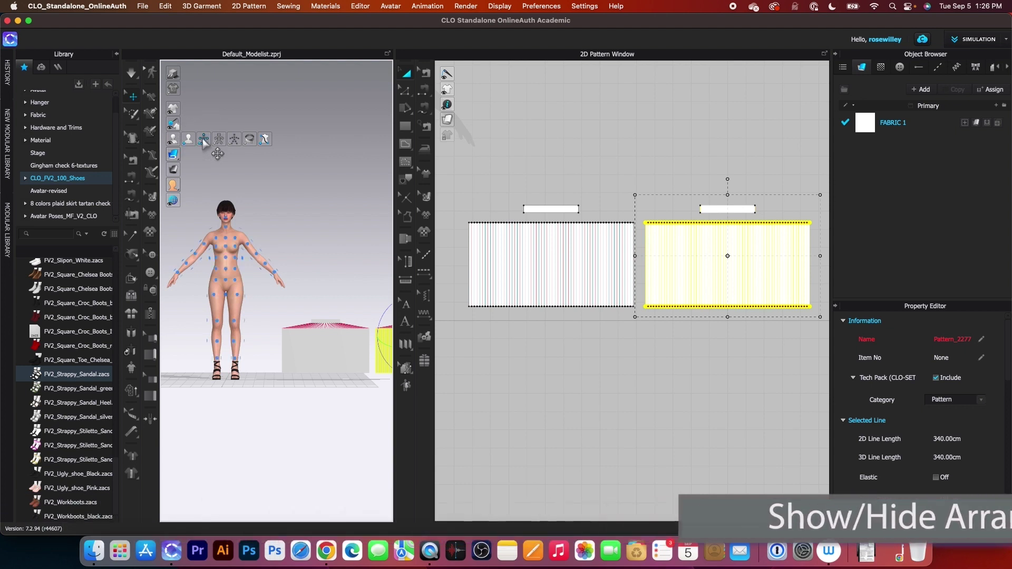
scroll(578, 230, down, 2)
drag(460, 185, 626, 335)
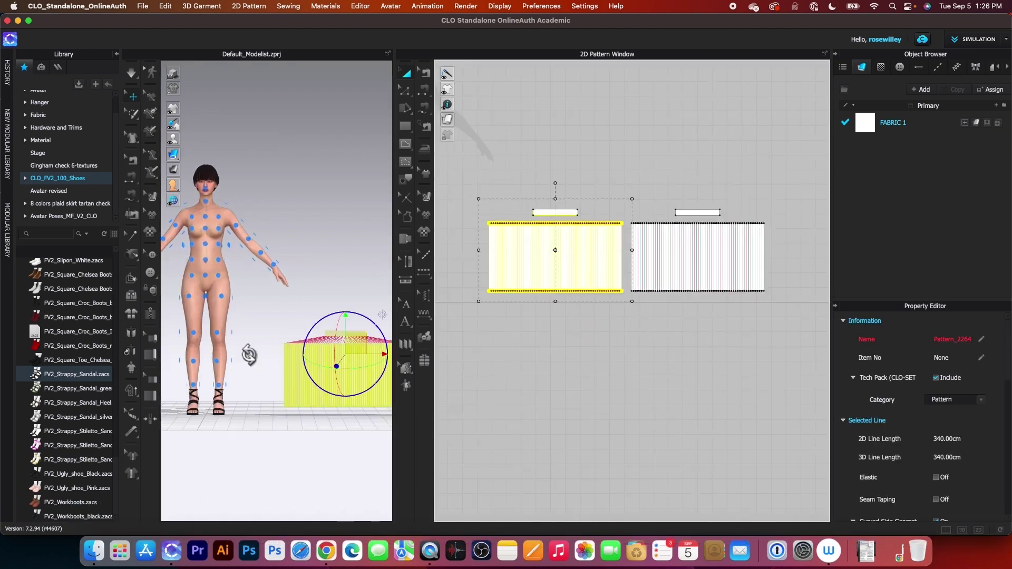
click(205, 268)
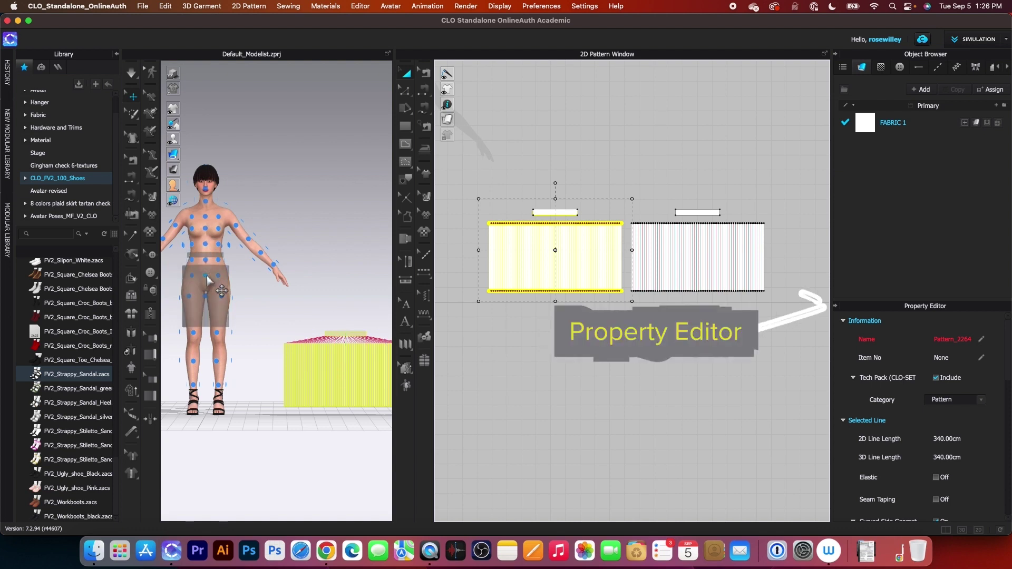
click(208, 280)
scroll(959, 473, down, 15)
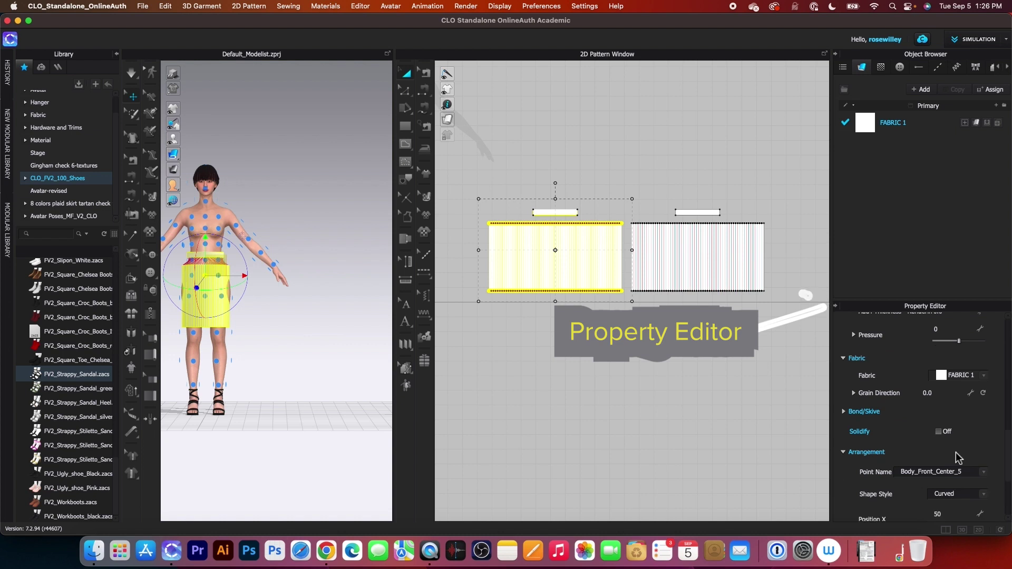
scroll(958, 458, down, 5)
click(983, 399)
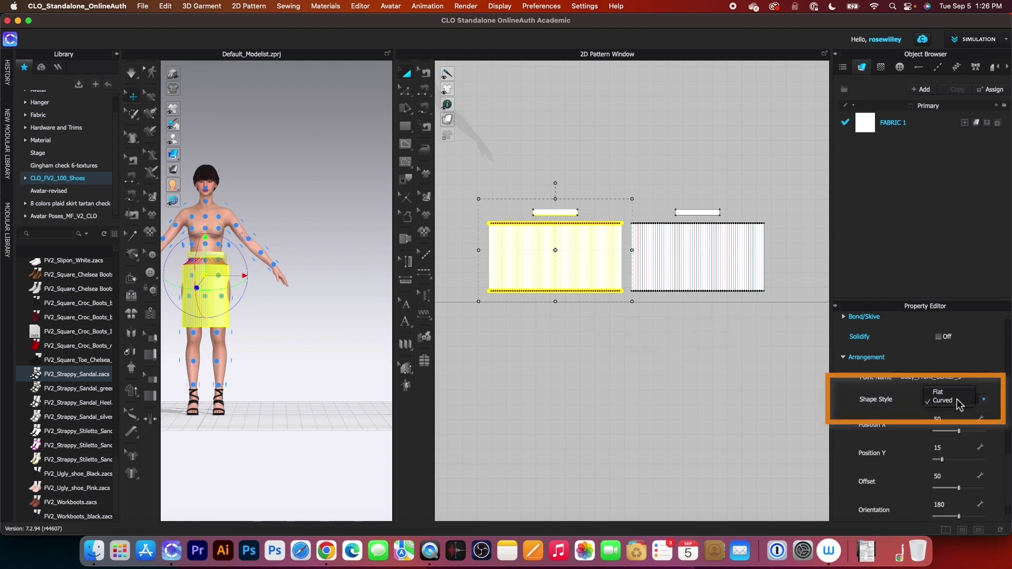
click(943, 393)
scroll(639, 359, up, 3)
Step: Place the right skirt panel on the Body_Back_Center point with Flat shape style
click(639, 358)
drag(581, 78, 804, 273)
key(8)
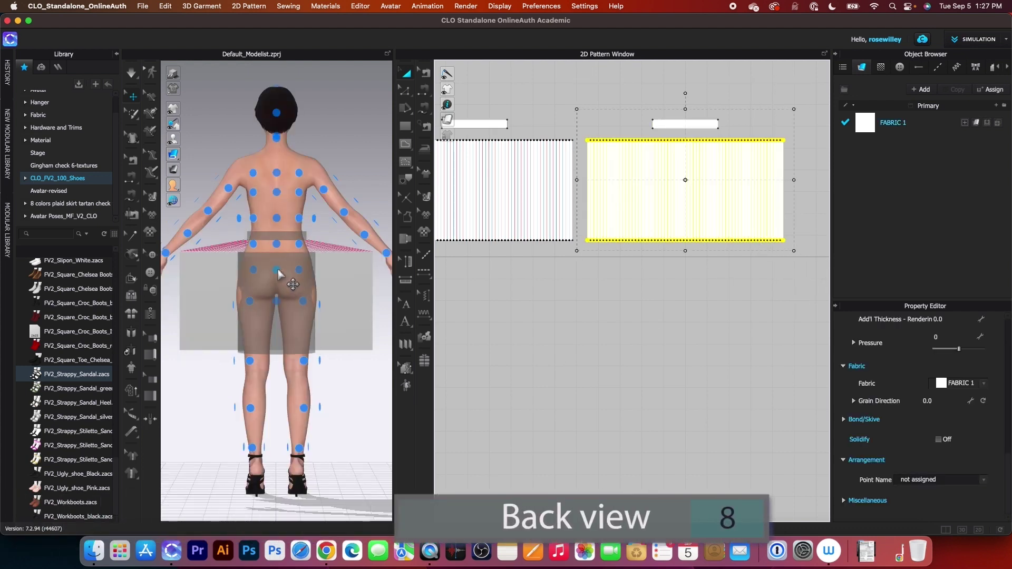
click(278, 270)
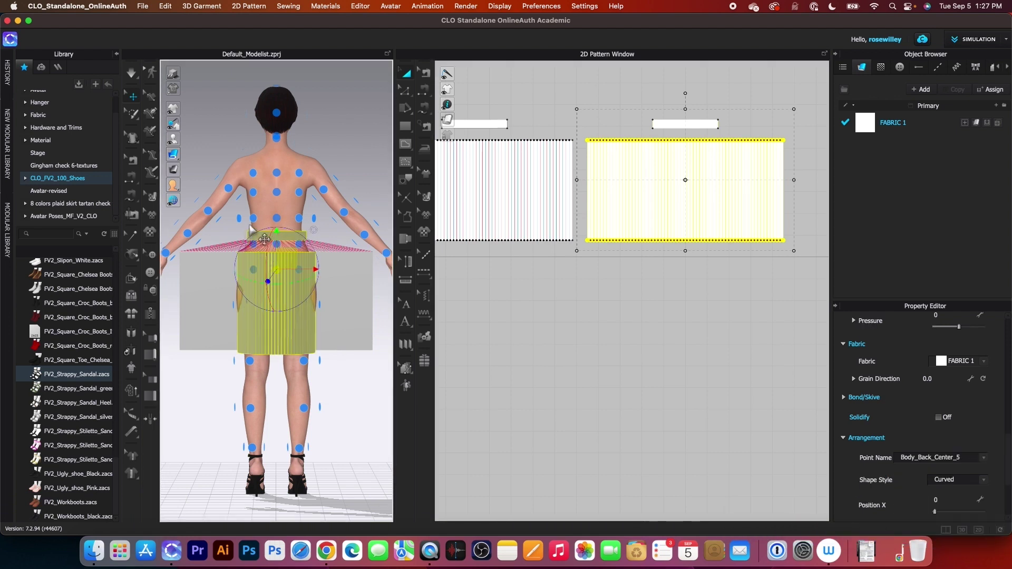
click(984, 480)
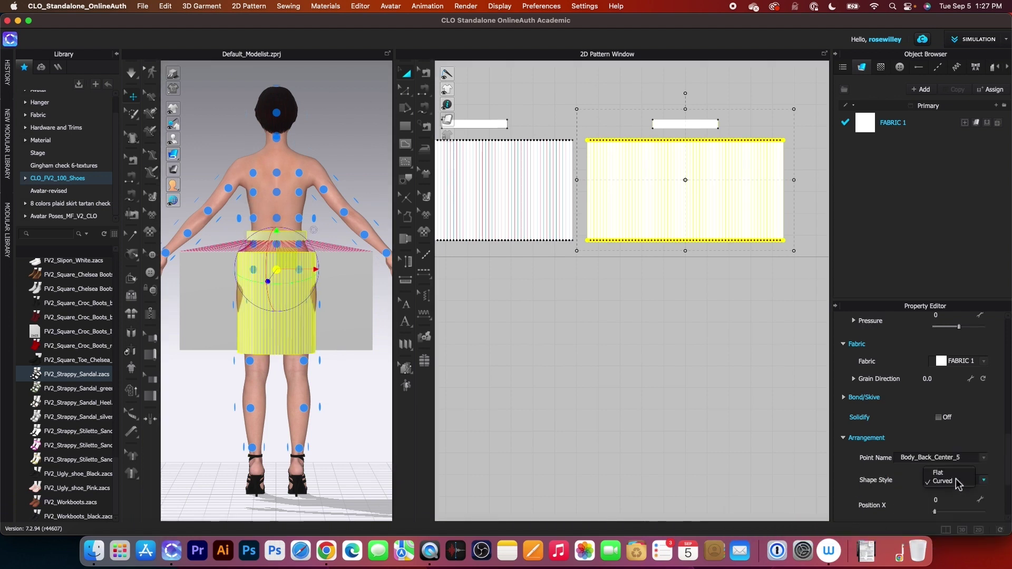
click(939, 473)
key(2)
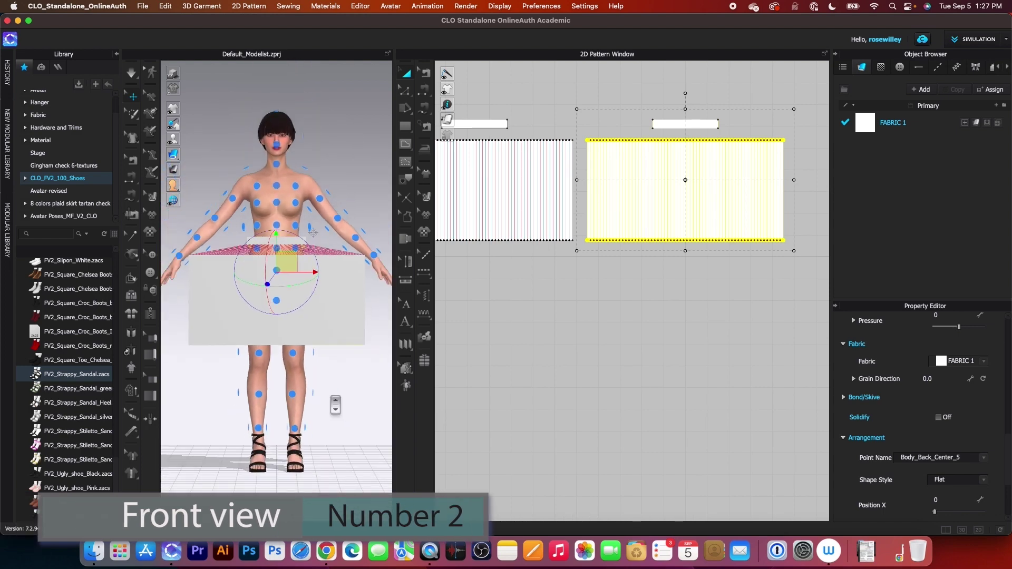
Step: Segment-sew both pairs of short ends of the two waistband strips into a closed loop
scroll(669, 216, down, 2)
key(n)
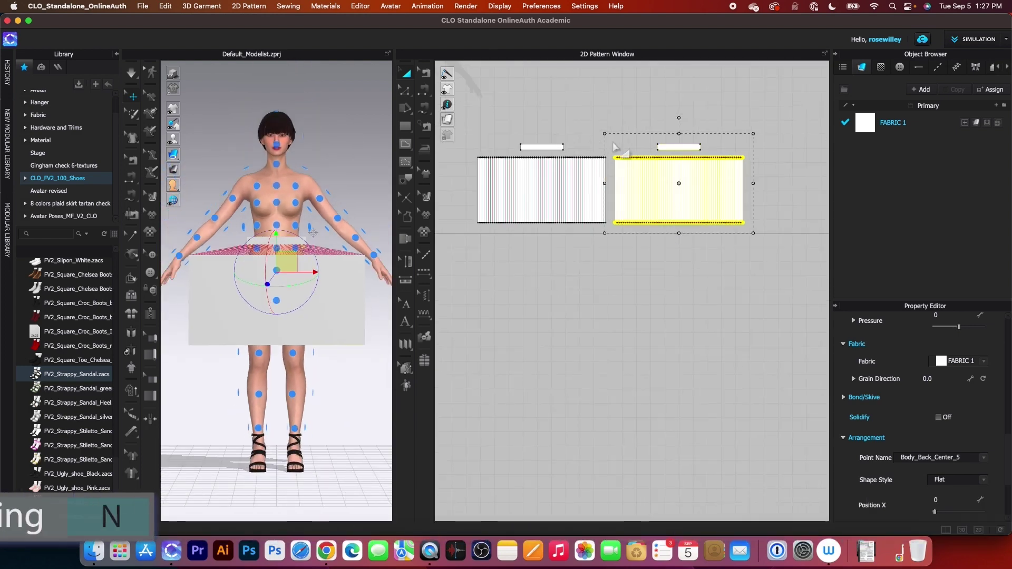
click(425, 91)
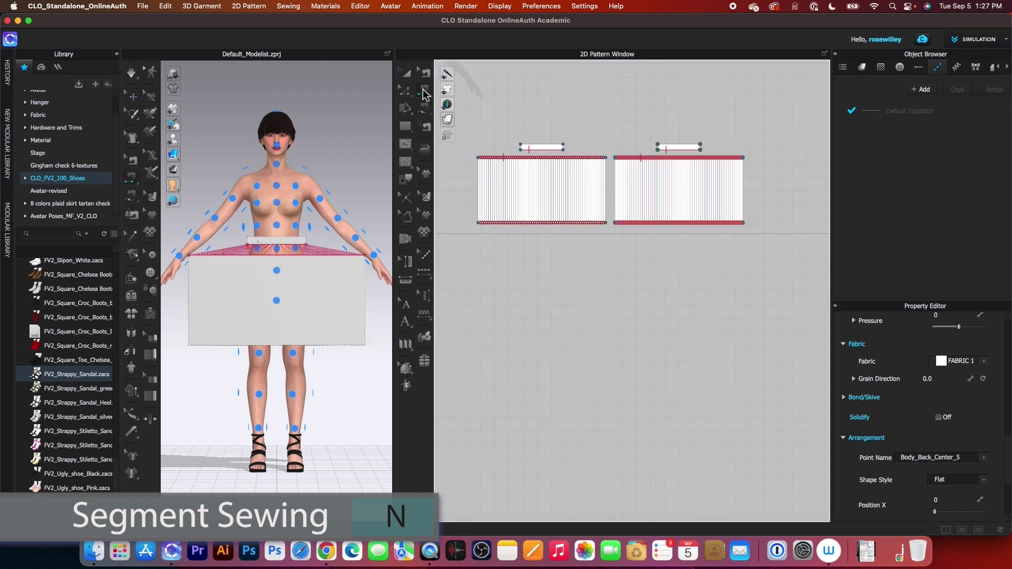
scroll(561, 148, up, 3)
click(566, 146)
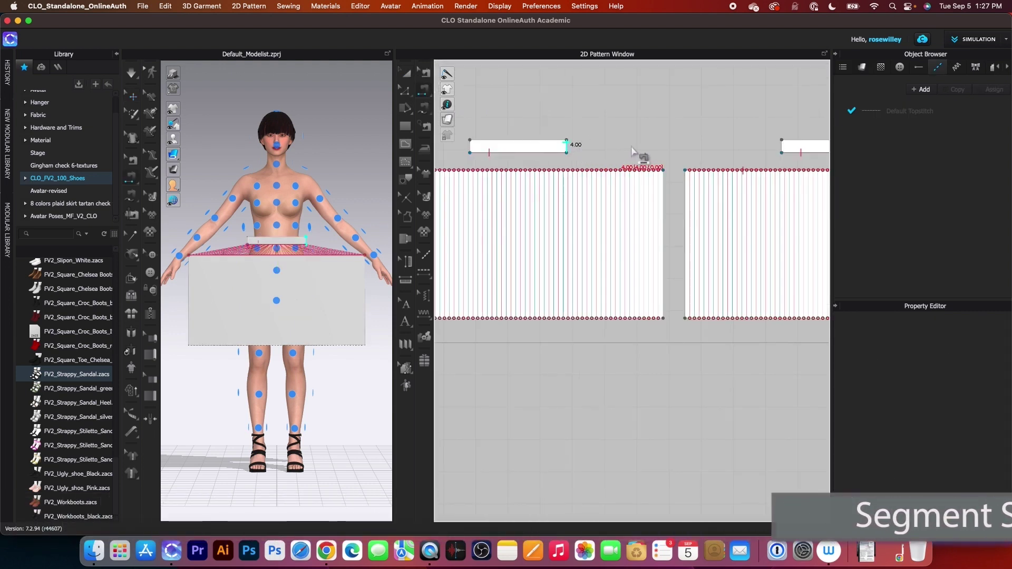
click(778, 148)
scroll(629, 147, down, 2)
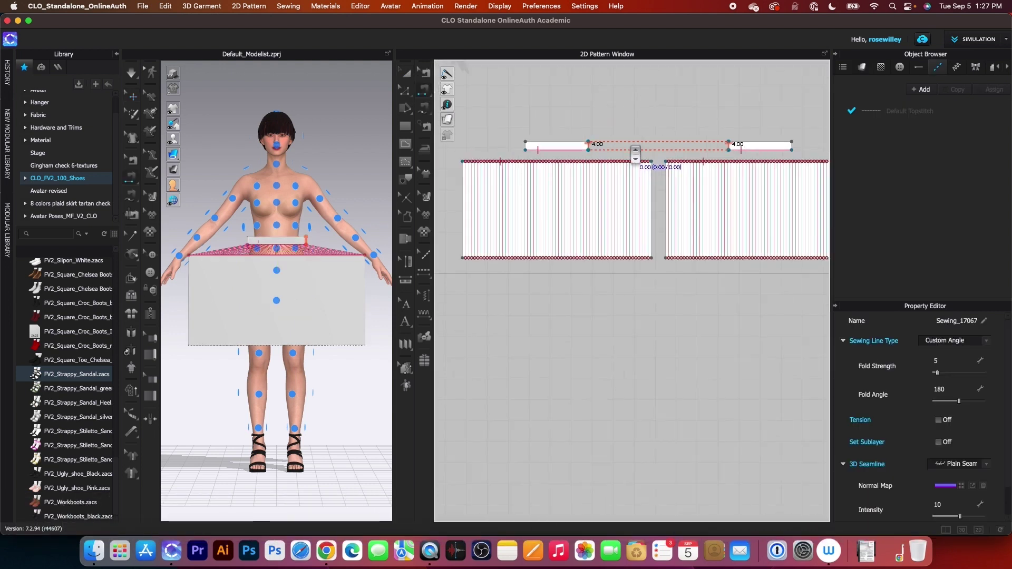
click(525, 146)
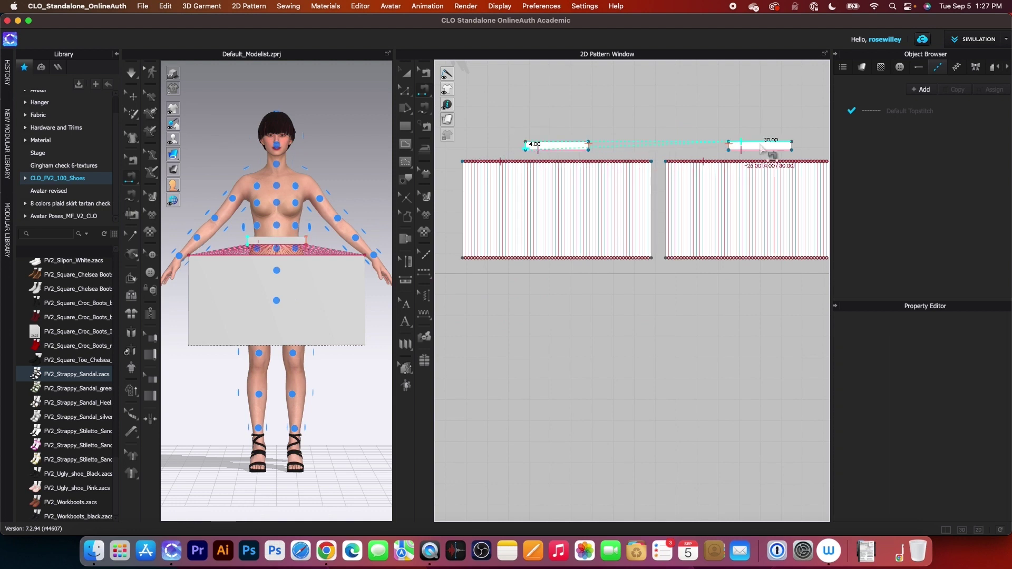
click(791, 147)
scroll(646, 201, down, 2)
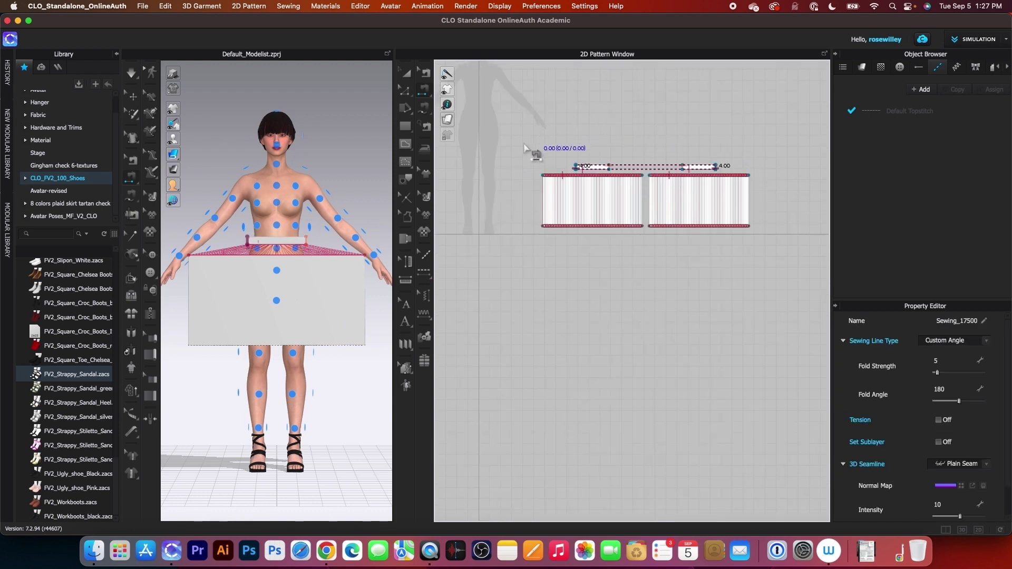
click(407, 73)
drag(510, 132, 764, 260)
Step: Strengthen all selected skirt and waistband pieces, then simulate until the skirt drapes
right_click(725, 212)
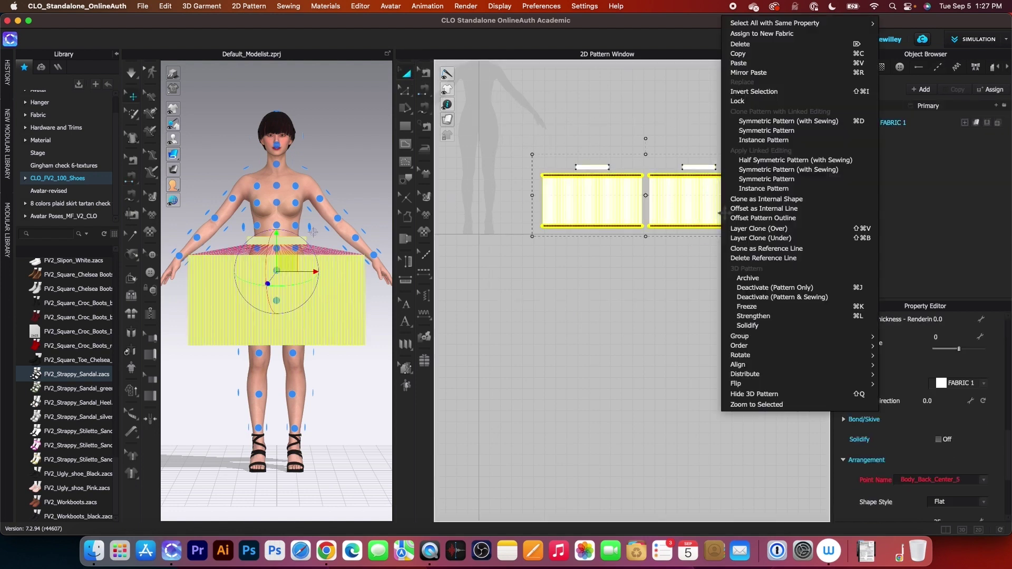
click(765, 316)
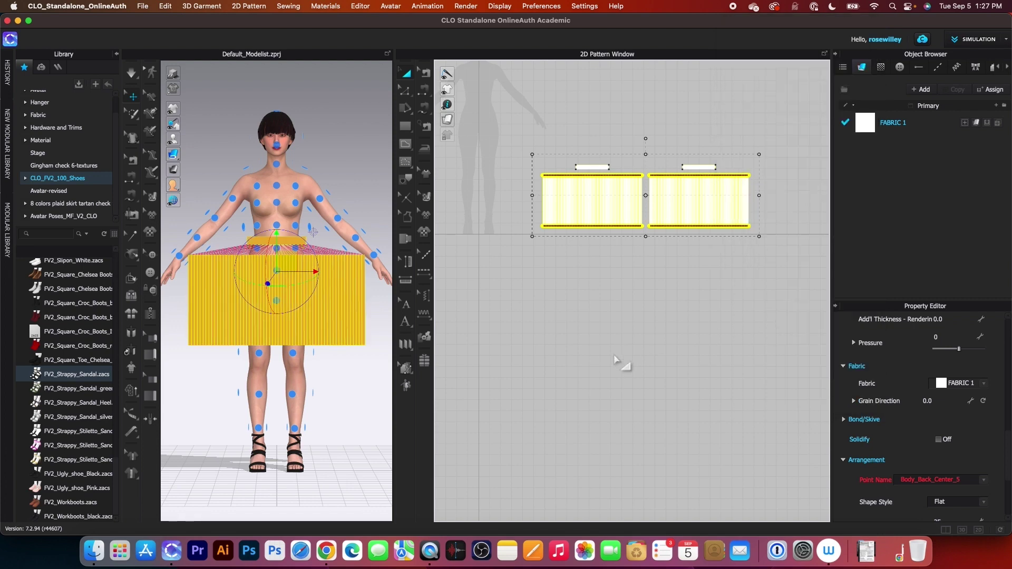
key(space)
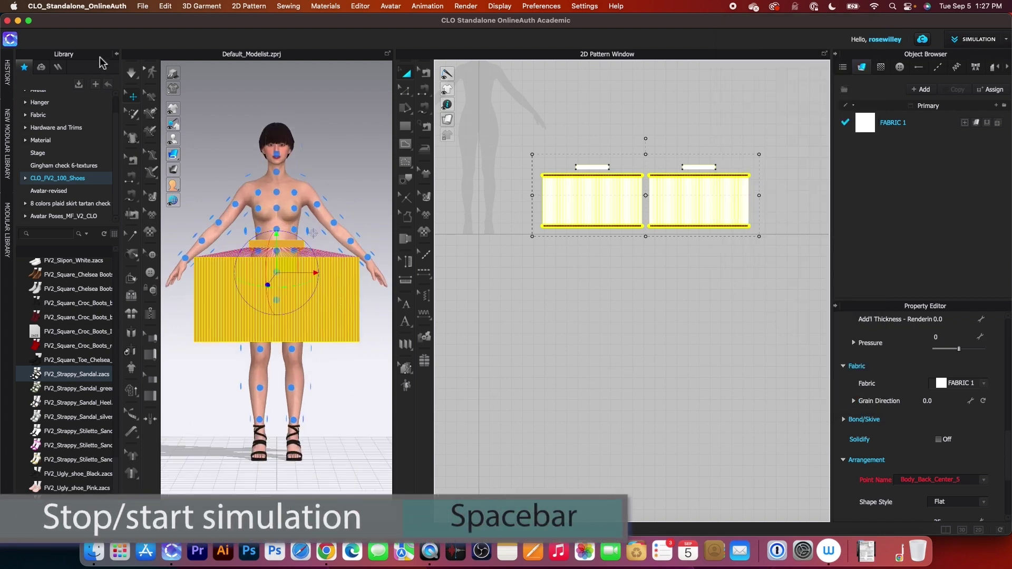
click(132, 75)
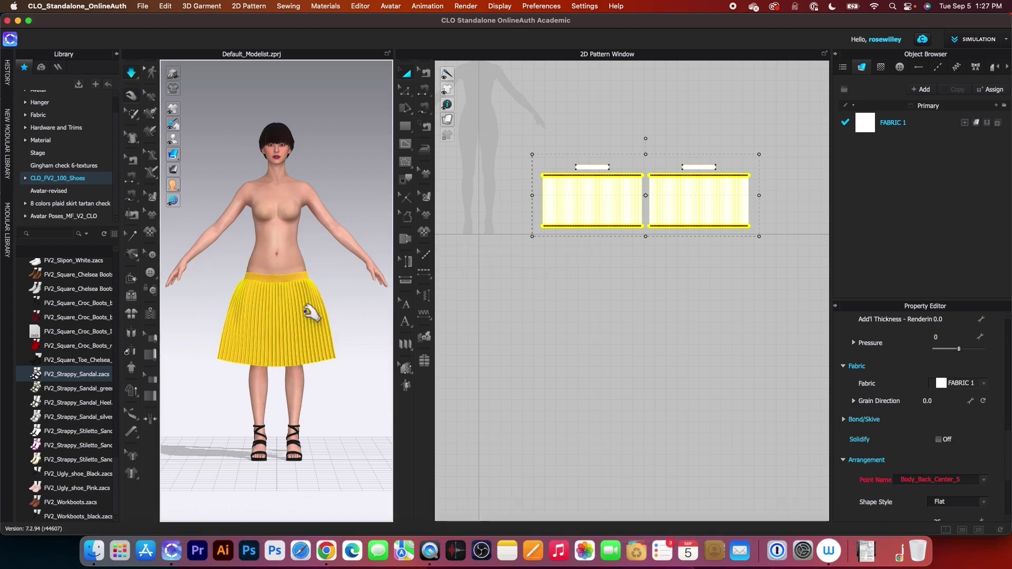
click(132, 77)
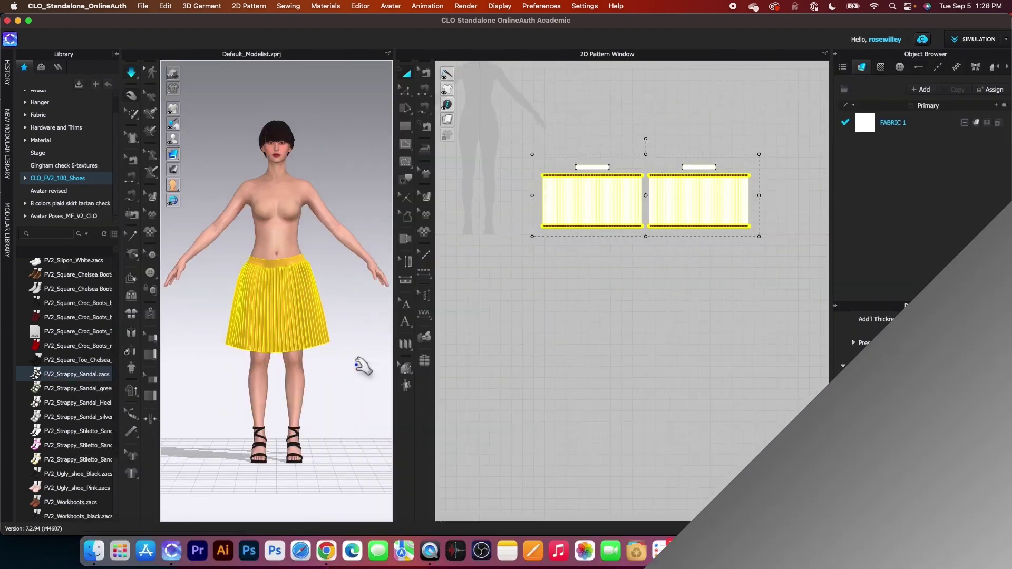
Step: Pause the simulation and add Knitted Elastic from Library > Fabric > Elastic to the Object Browser
key(space)
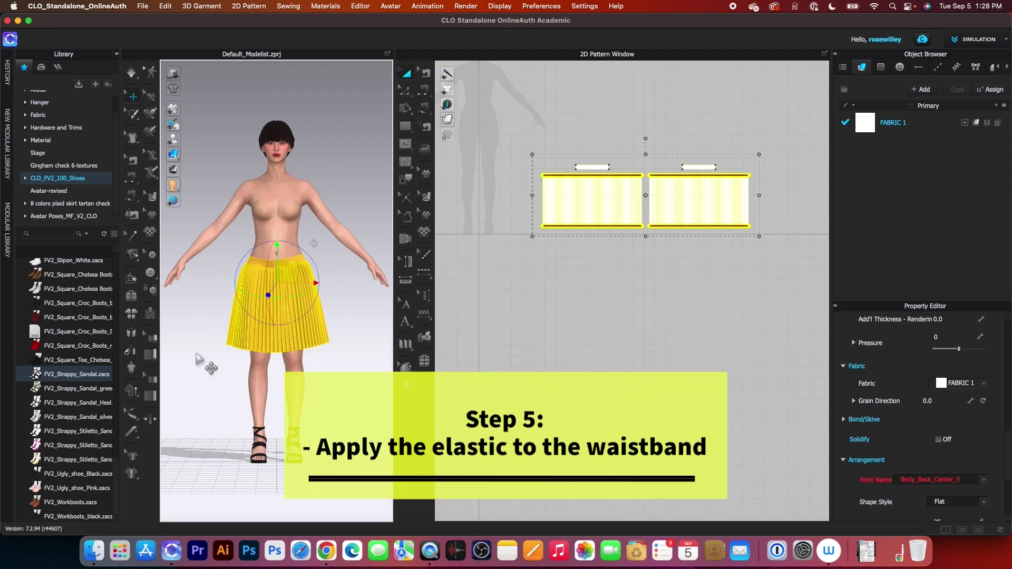
scroll(55, 140, up, 1)
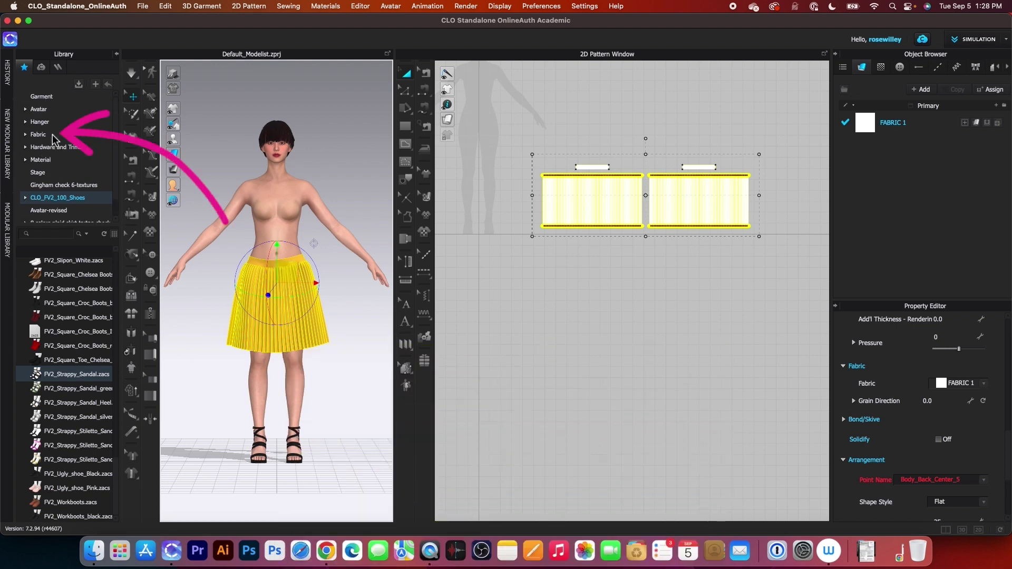
click(26, 135)
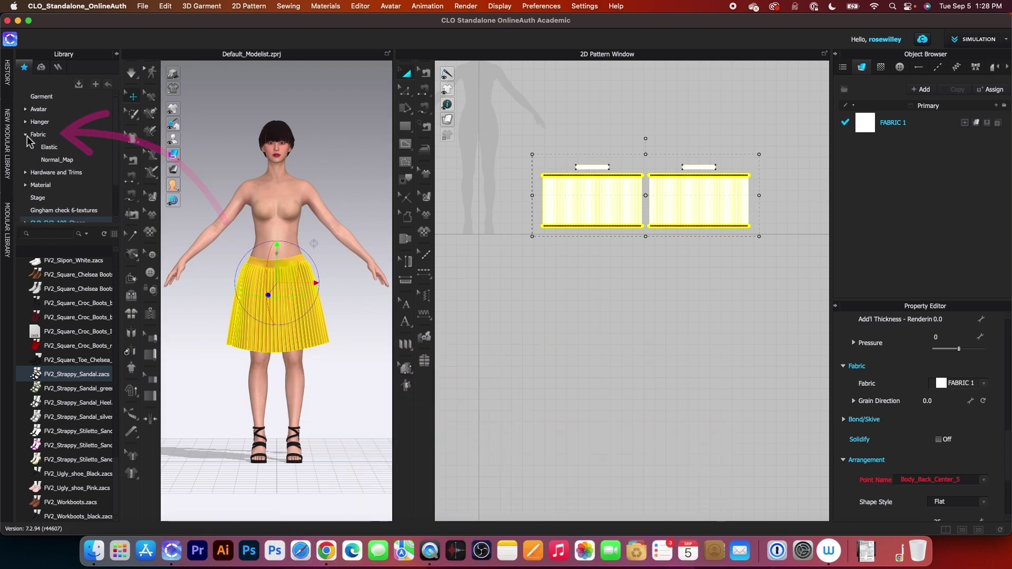
click(49, 147)
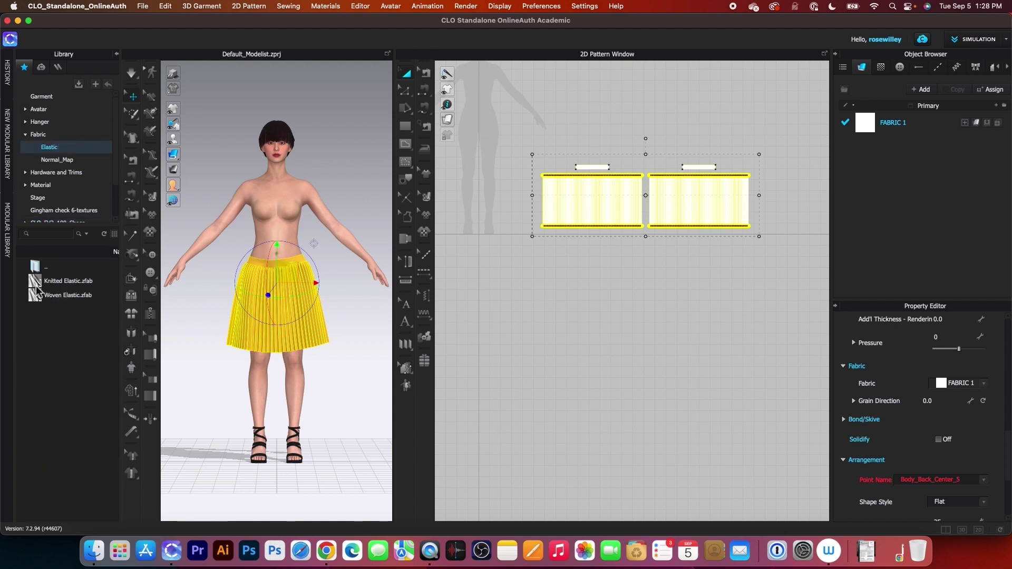
mouse_move(37, 287)
drag(37, 287, 932, 195)
Step: Assign the Knitted Elastic fabric to the two waistband pieces
scroll(676, 129, up, 5)
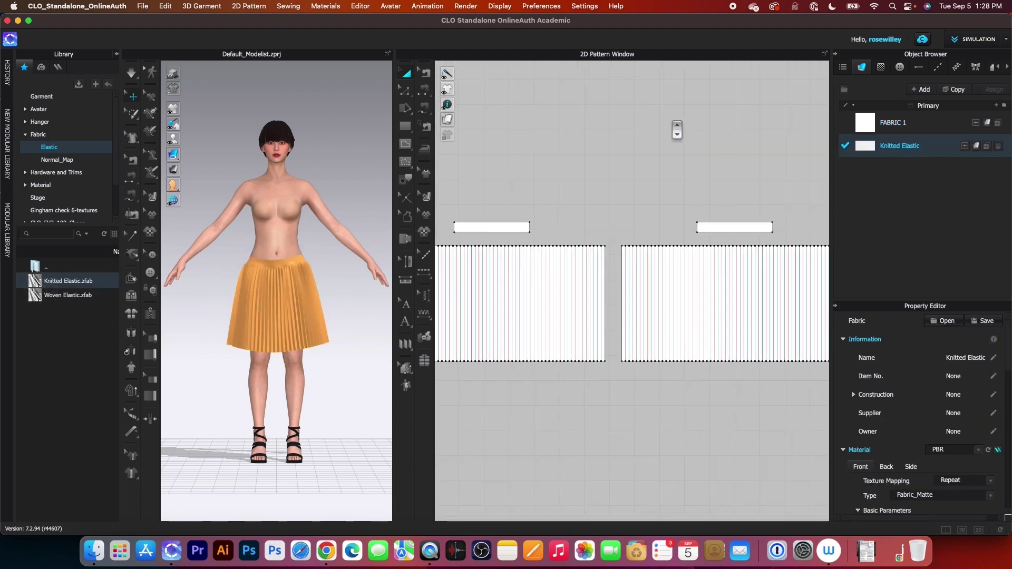
scroll(677, 130, down, 2)
drag(471, 167, 784, 214)
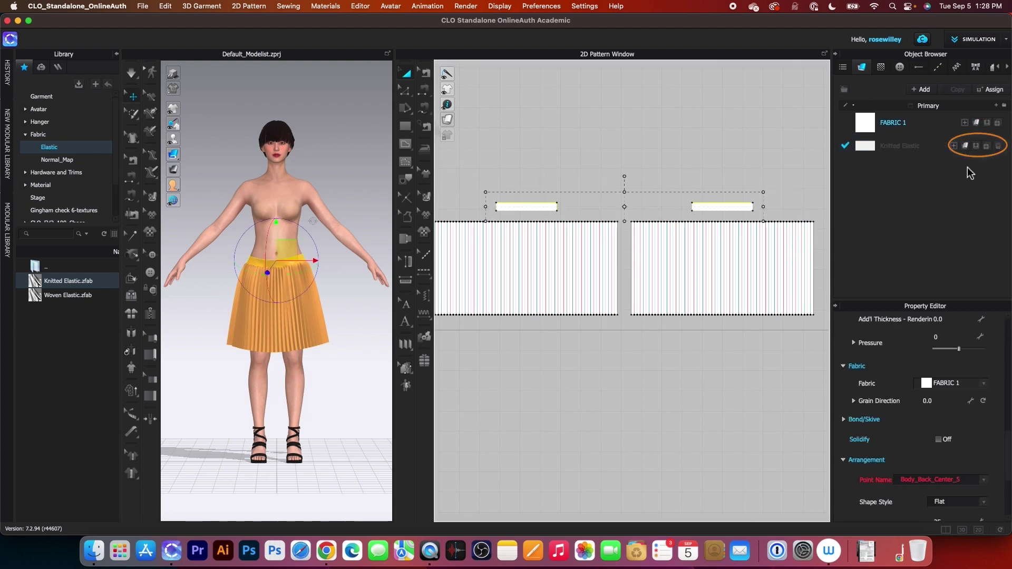
click(986, 146)
scroll(551, 195, down, 2)
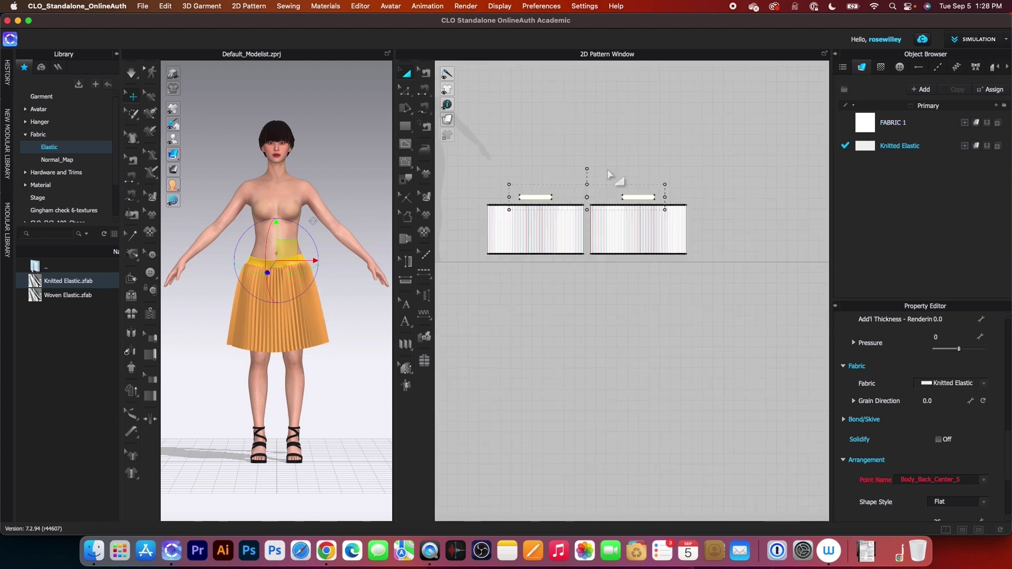
click(563, 167)
Step: Lift both skirt panels higher on the avatar and re-simulate the drape
drag(473, 173, 734, 321)
drag(289, 275, 291, 259)
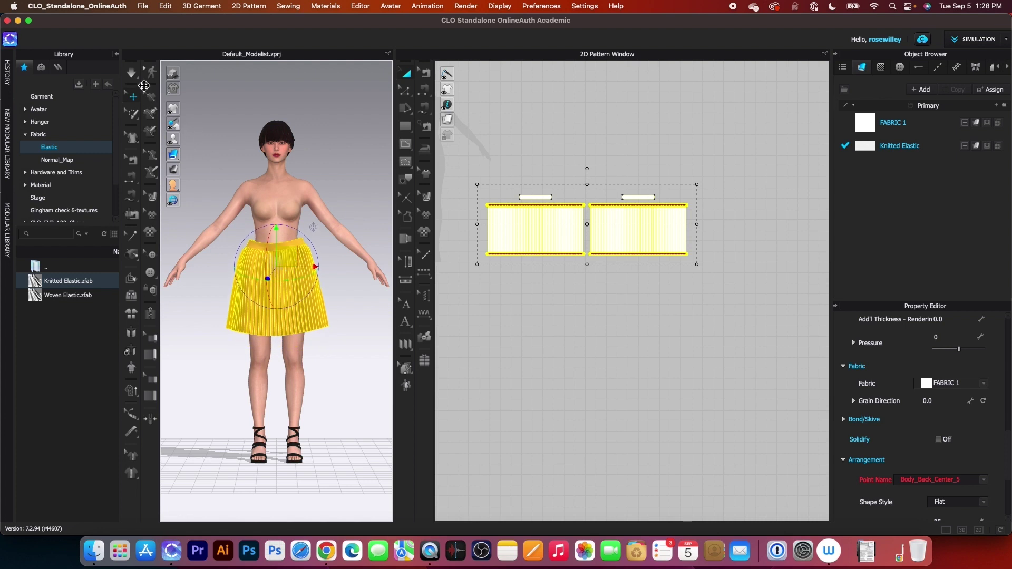
click(132, 75)
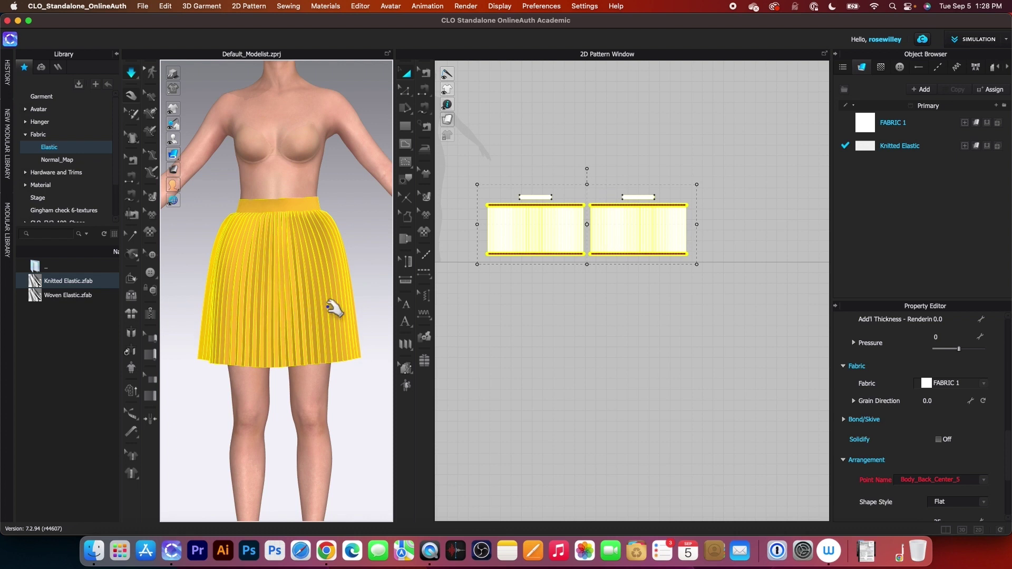
click(134, 78)
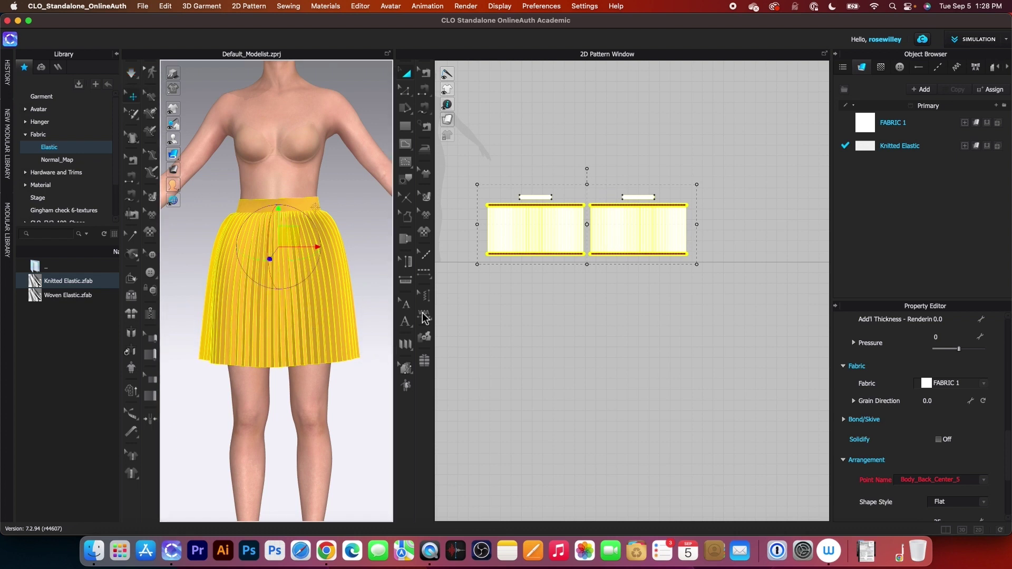
scroll(611, 203, up, 5)
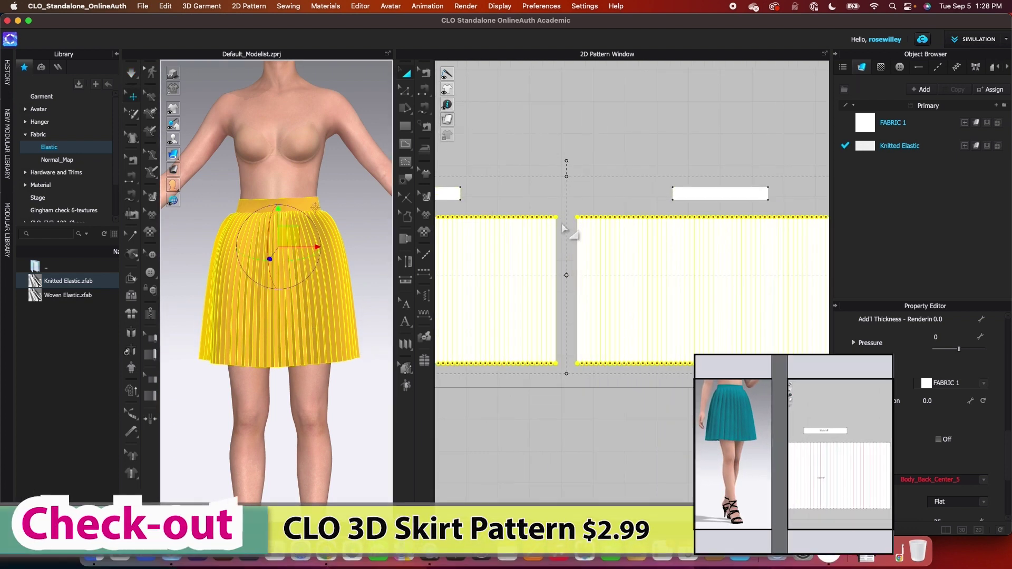
Step: Sew the skirt panels' inner and outer side edges together
click(424, 92)
scroll(575, 305, up, 3)
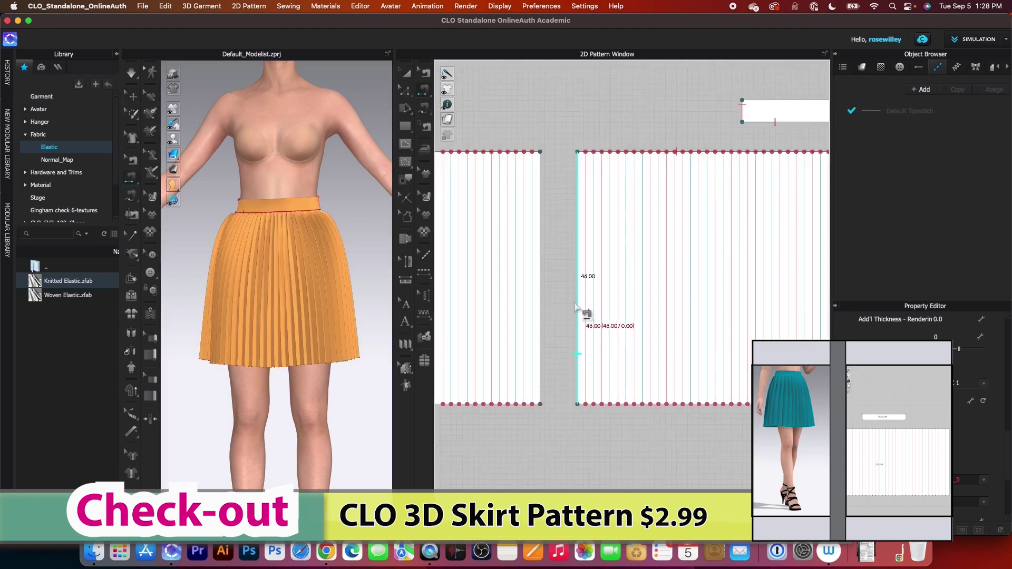
click(541, 245)
click(578, 248)
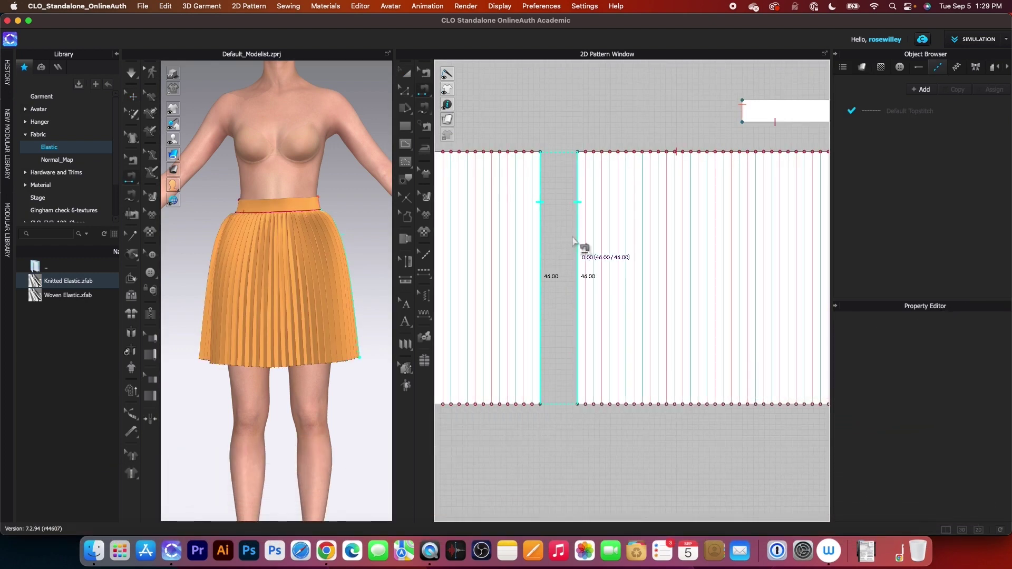
scroll(582, 248, down, 6)
scroll(481, 253, up, 5)
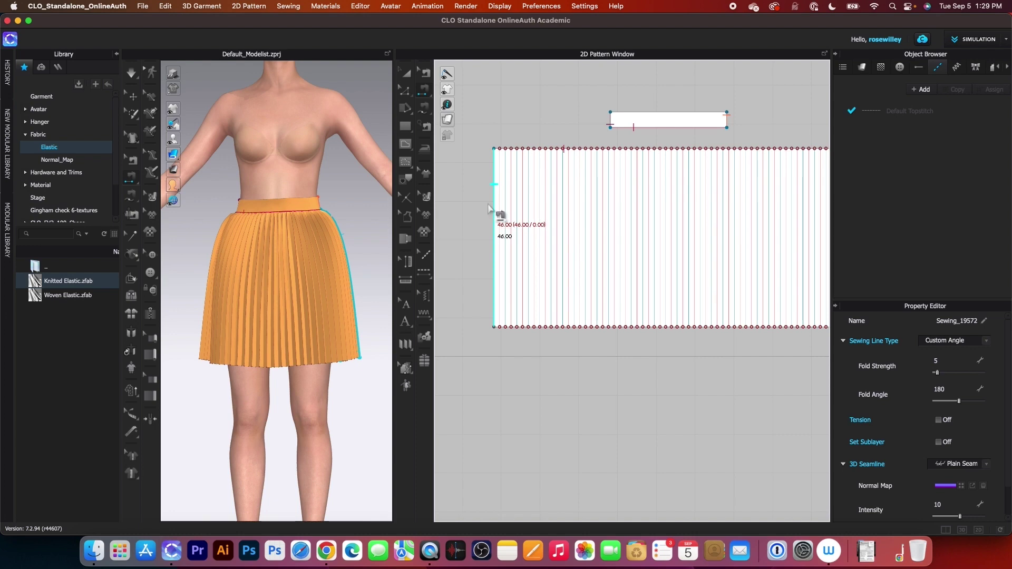
click(493, 212)
scroll(490, 205, down, 3)
scroll(801, 203, up, 7)
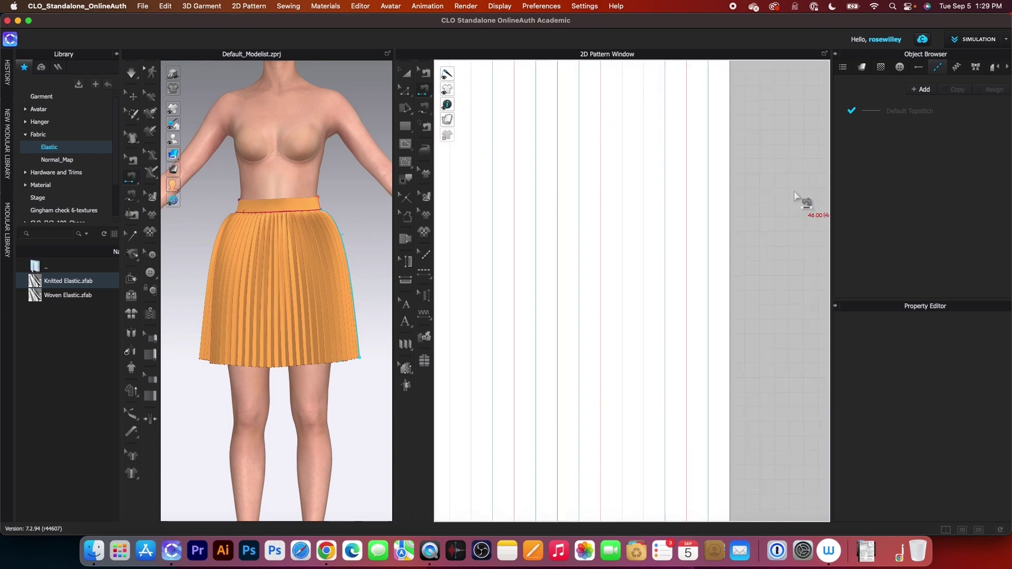
click(735, 194)
scroll(761, 203, down, 7)
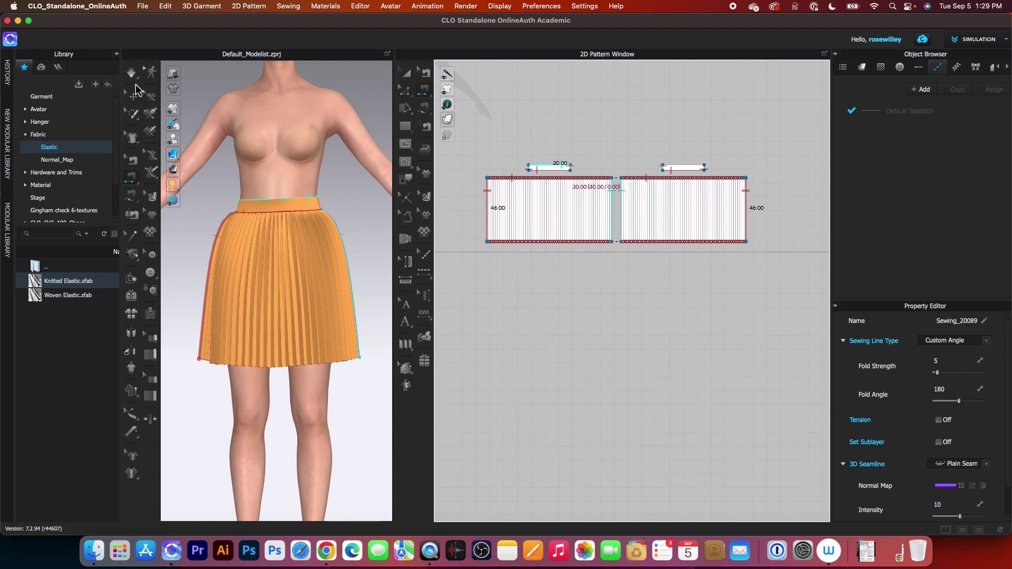
Step: Select both skirt patterns and simulate so the skirt falls around hips and legs
key(q)
click(351, 349)
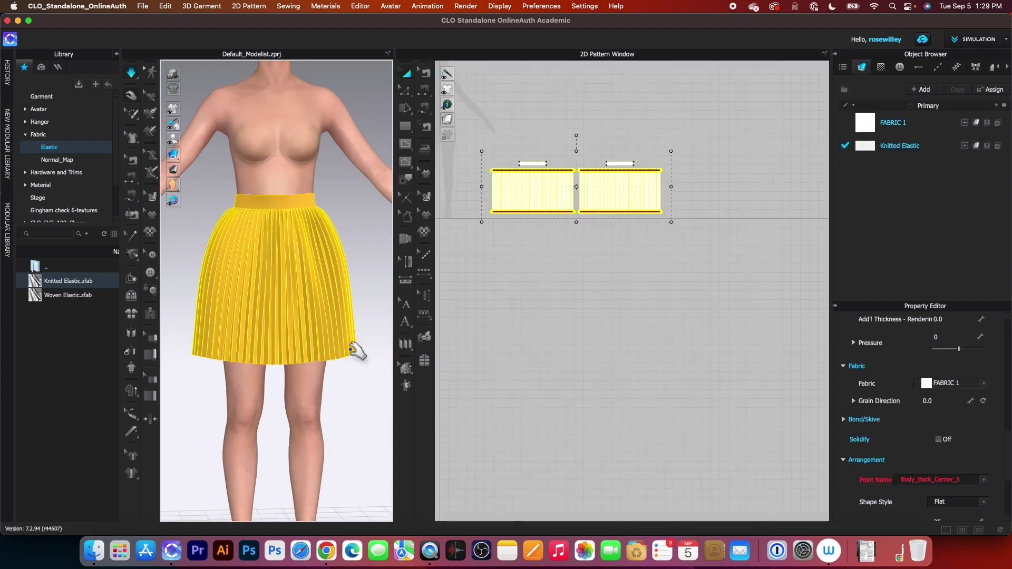
scroll(553, 326, down, 3)
scroll(522, 340, up, 1)
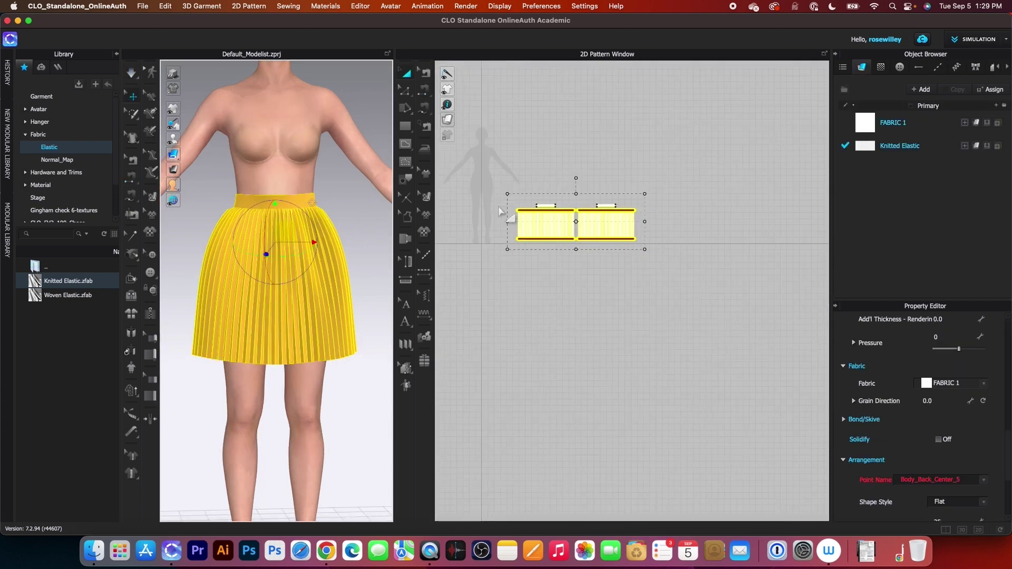
click(502, 167)
drag(503, 193, 672, 293)
right_click(615, 226)
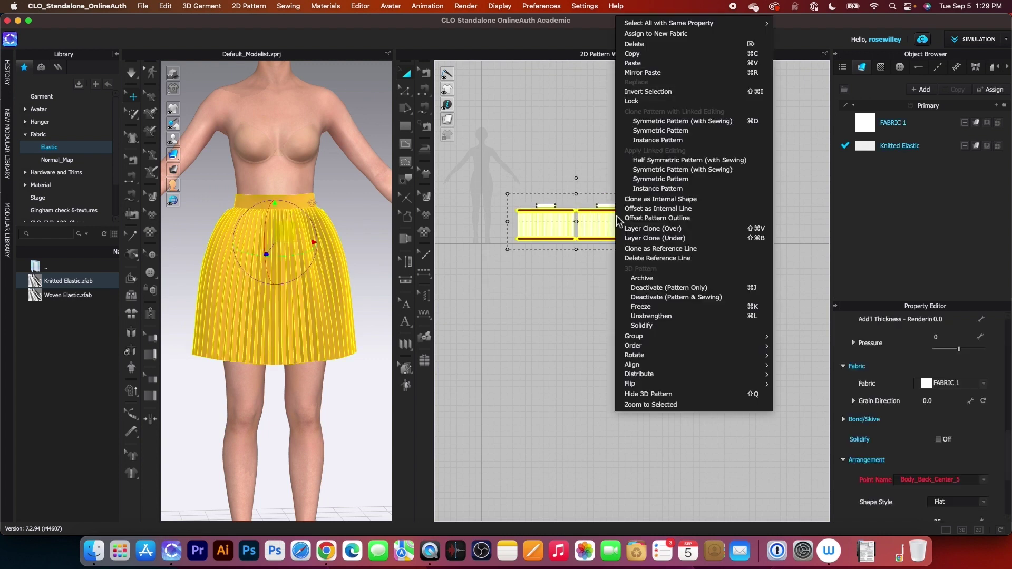
mouse_move(699, 336)
key(Escape)
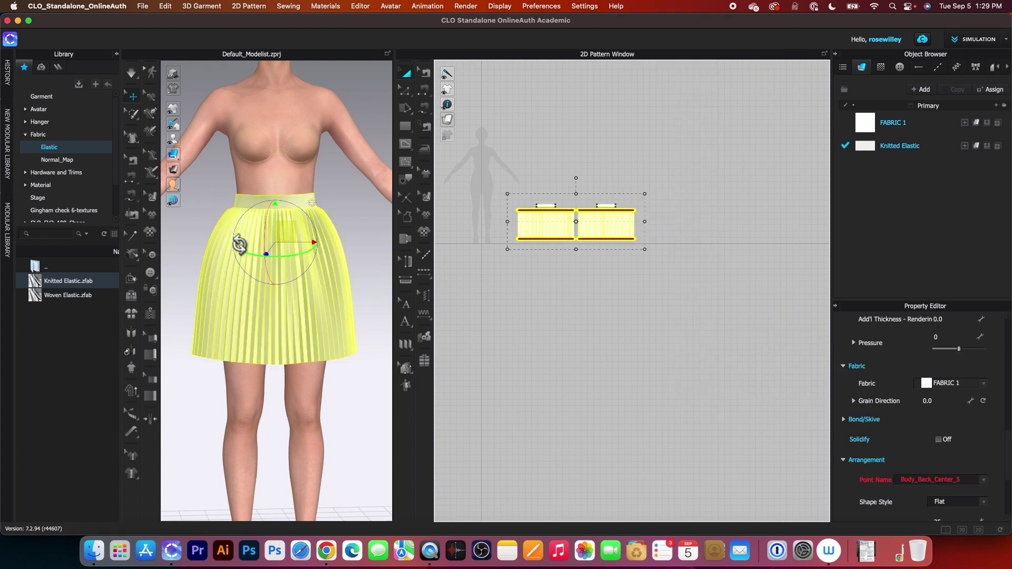
click(132, 78)
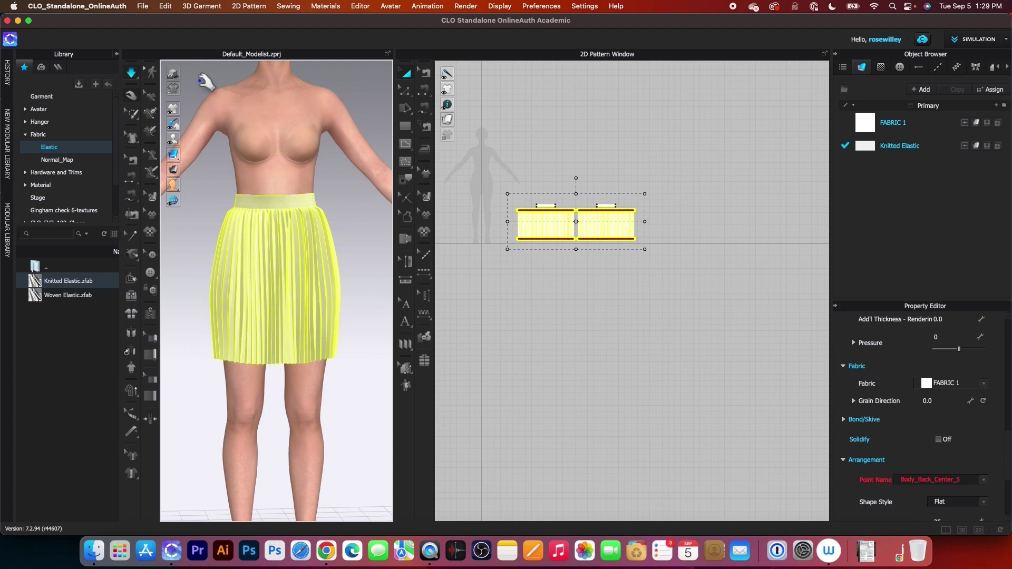
scroll(308, 340, up, 5)
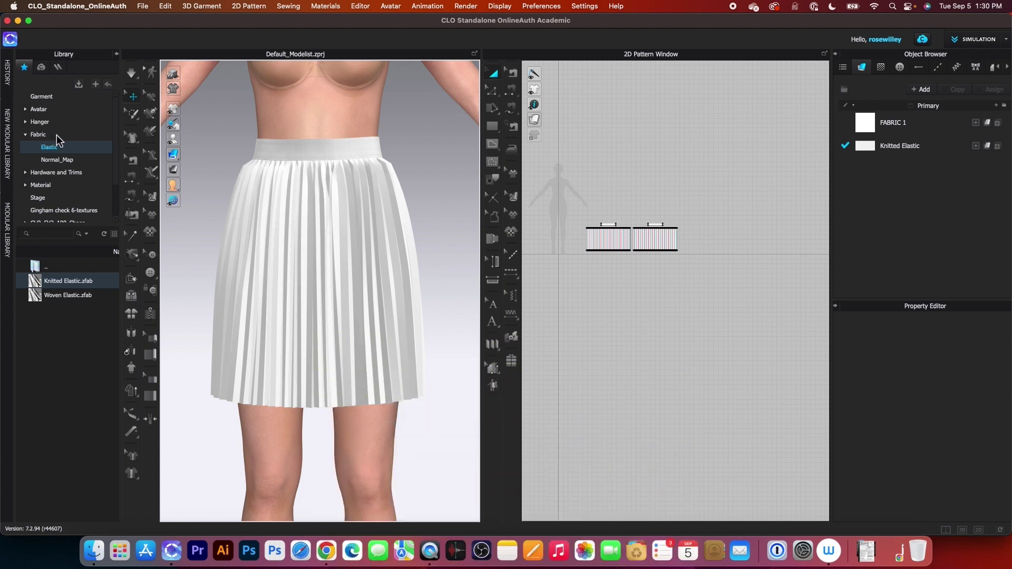
Step: Search the fabric library for 'silk', replace FABRIC 1 with Silk_Charmeuse, and re-simulate
click(57, 135)
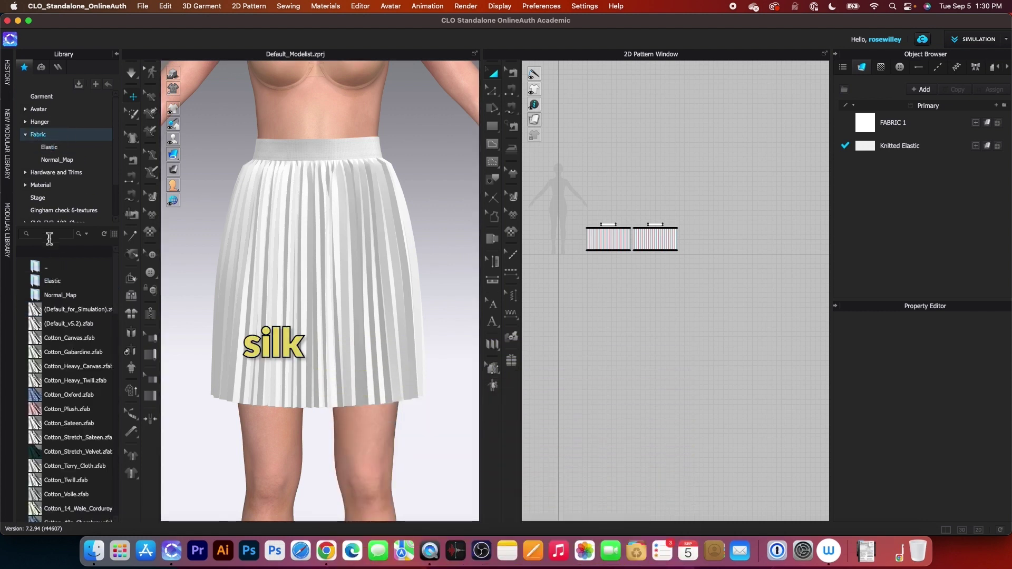
text(silk)
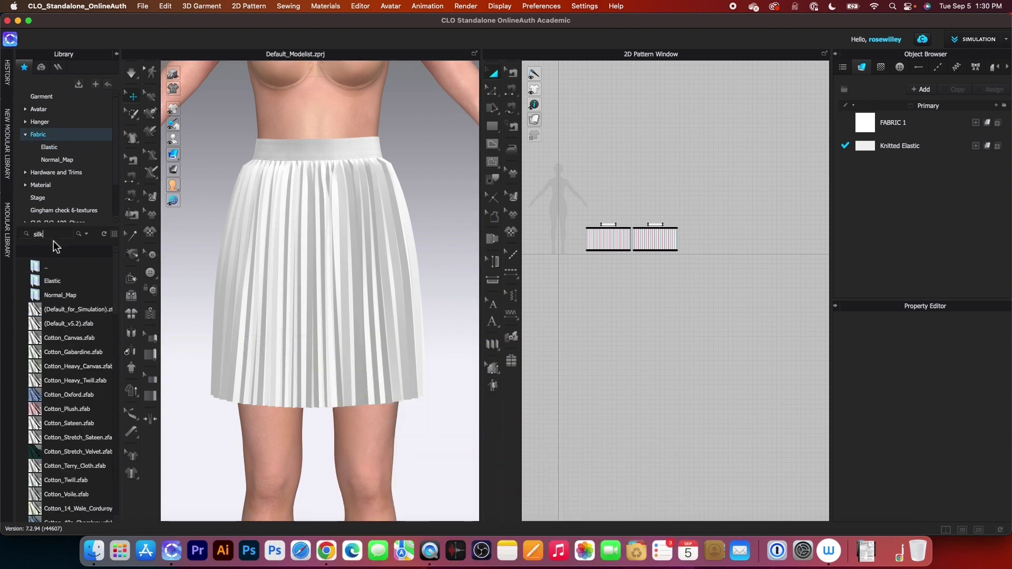
key(Return)
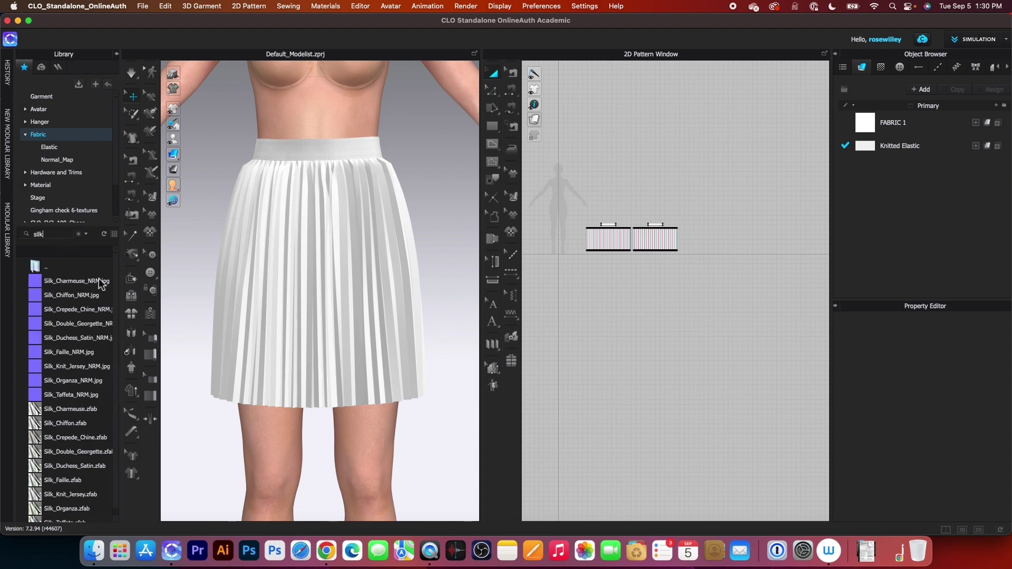
mouse_move(36, 413)
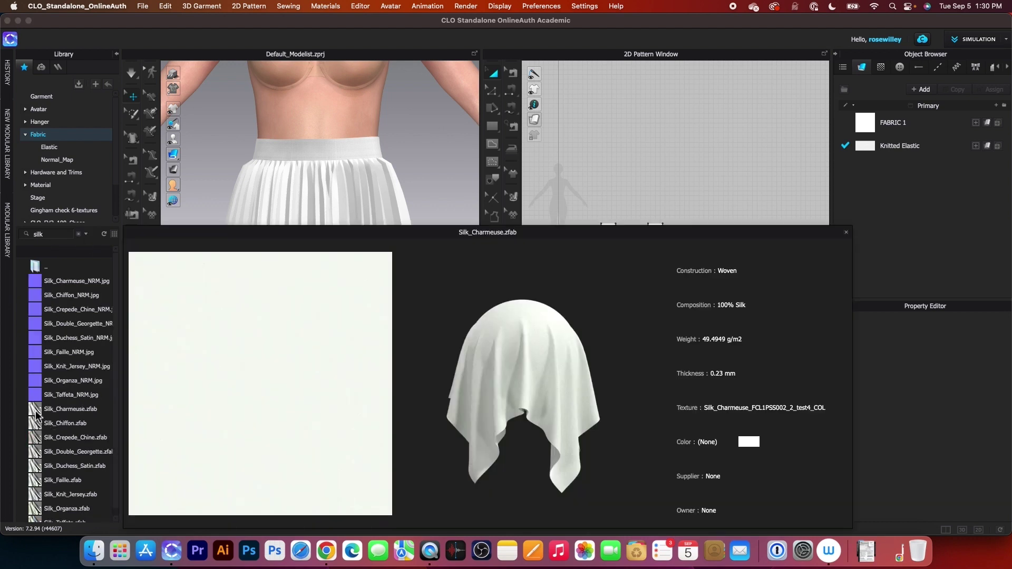
drag(37, 413, 899, 123)
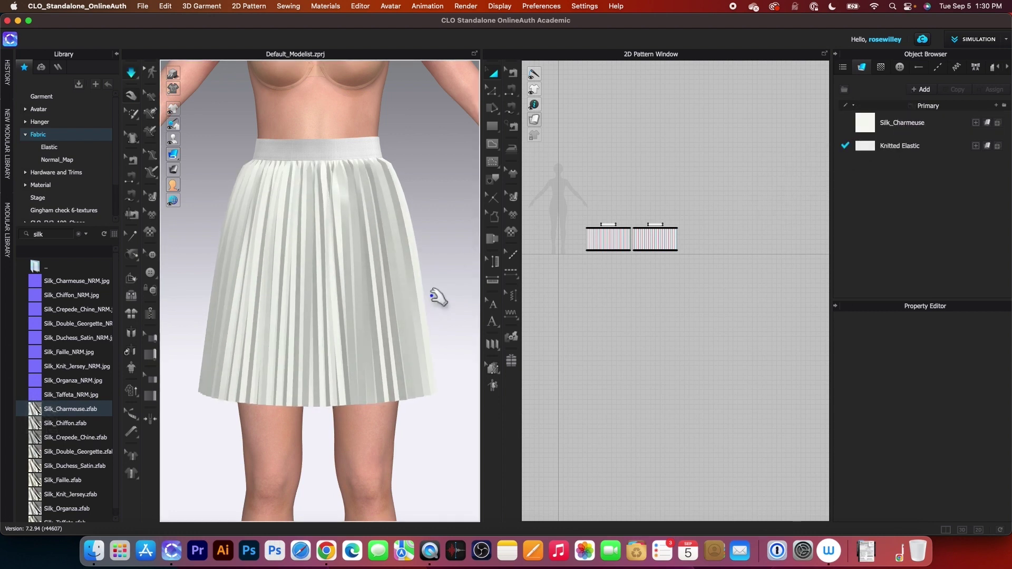
key(space)
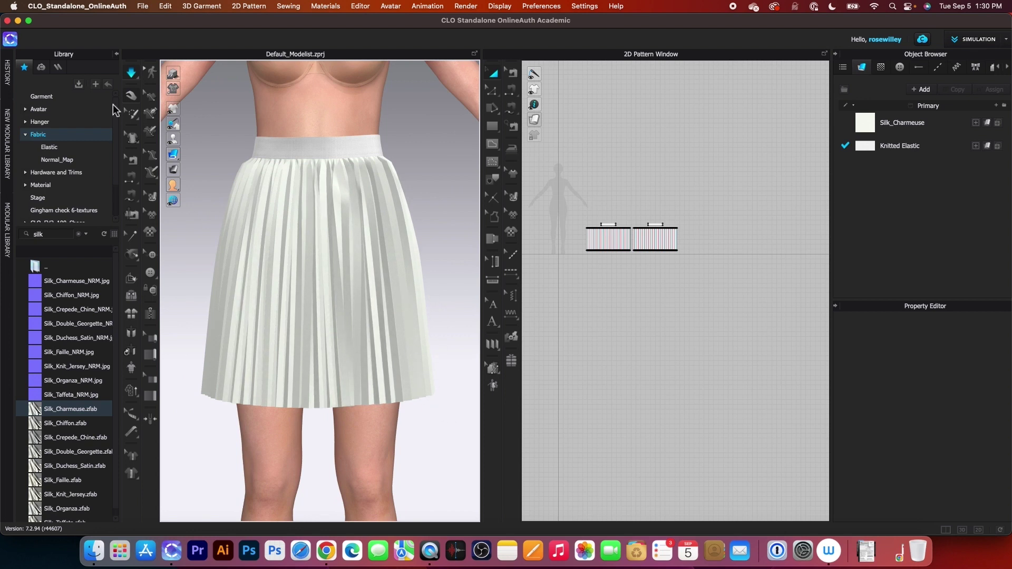
scroll(318, 301, down, 2)
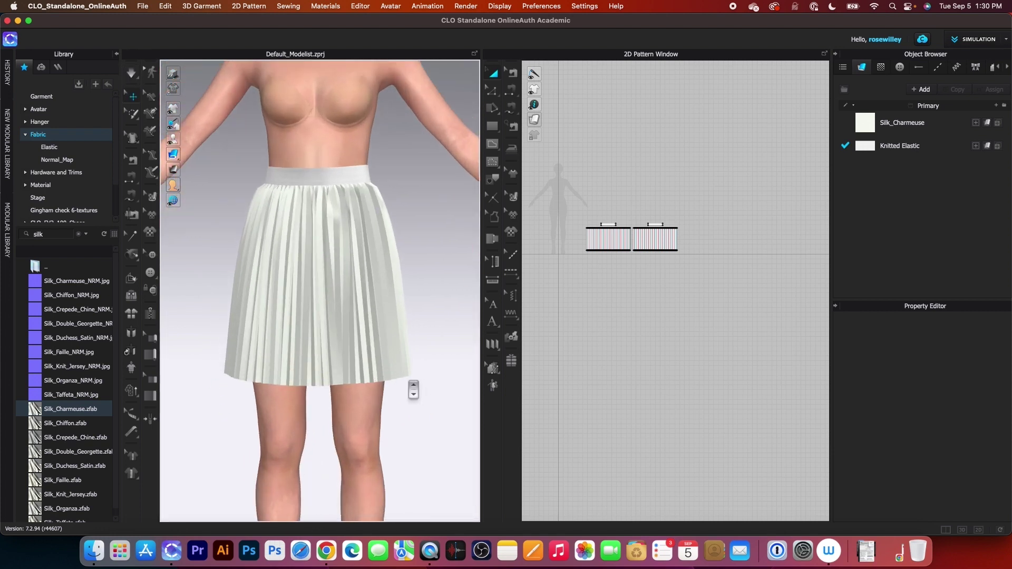
click(938, 124)
Step: Set the Silk_Charmeuse fabric colour to teal 4EADC2 and apply it
scroll(948, 435, down, 10)
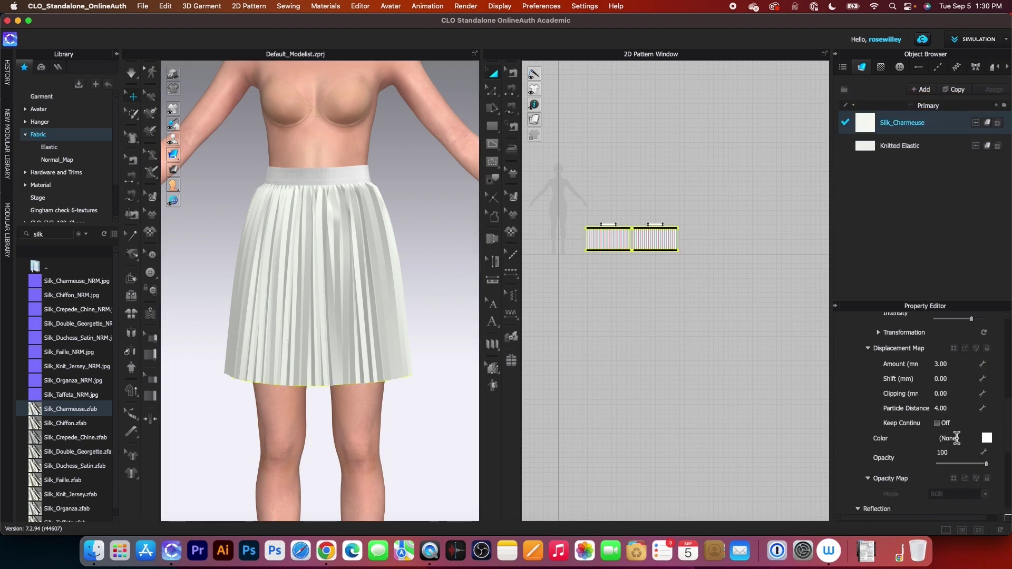
click(987, 438)
drag(451, 105, 645, 105)
click(607, 191)
click(583, 129)
click(588, 137)
mouse_move(589, 137)
mouse_down()
mouse_move(622, 140)
mouse_move(611, 137)
mouse_up()
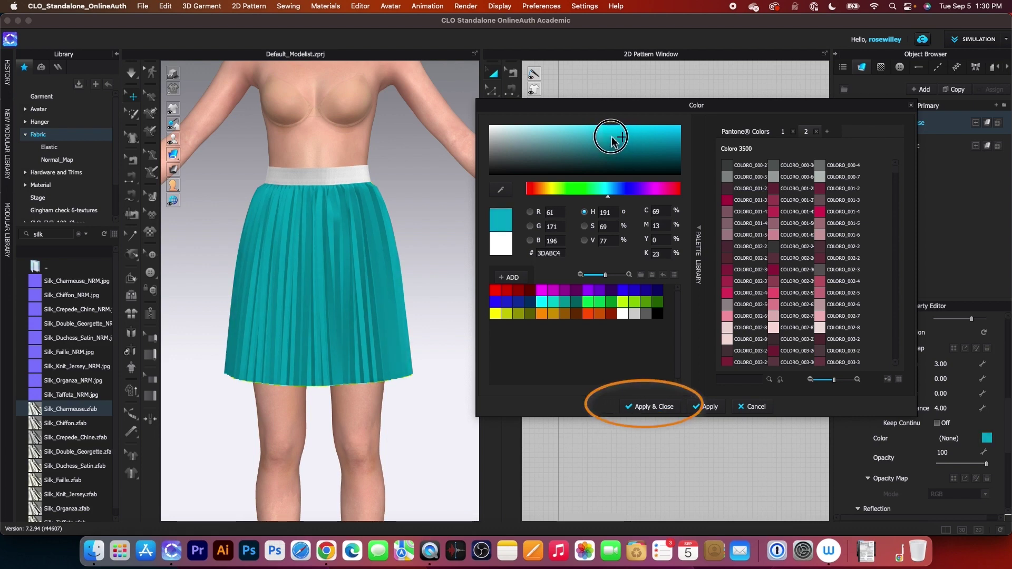
click(652, 410)
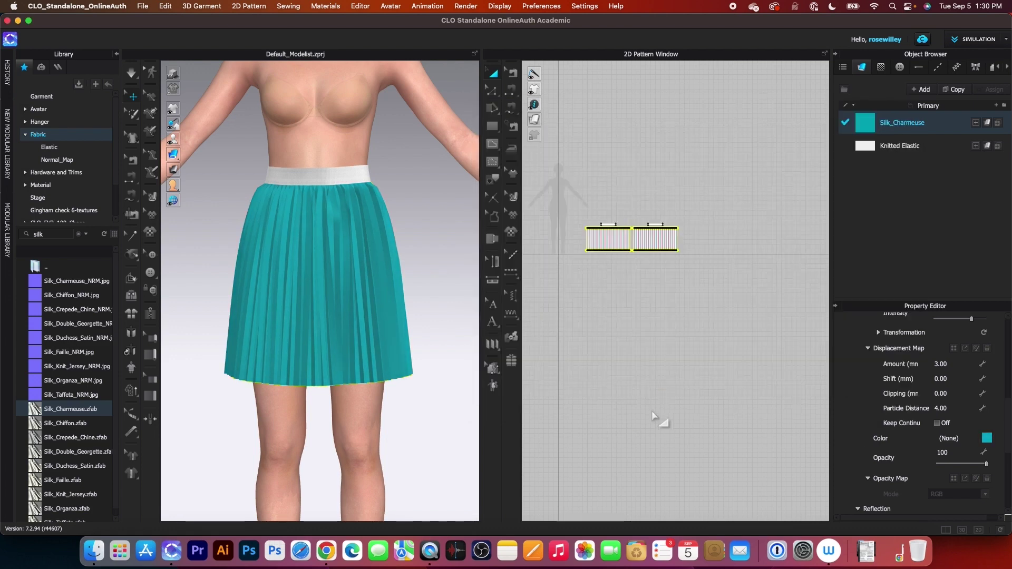
click(941, 150)
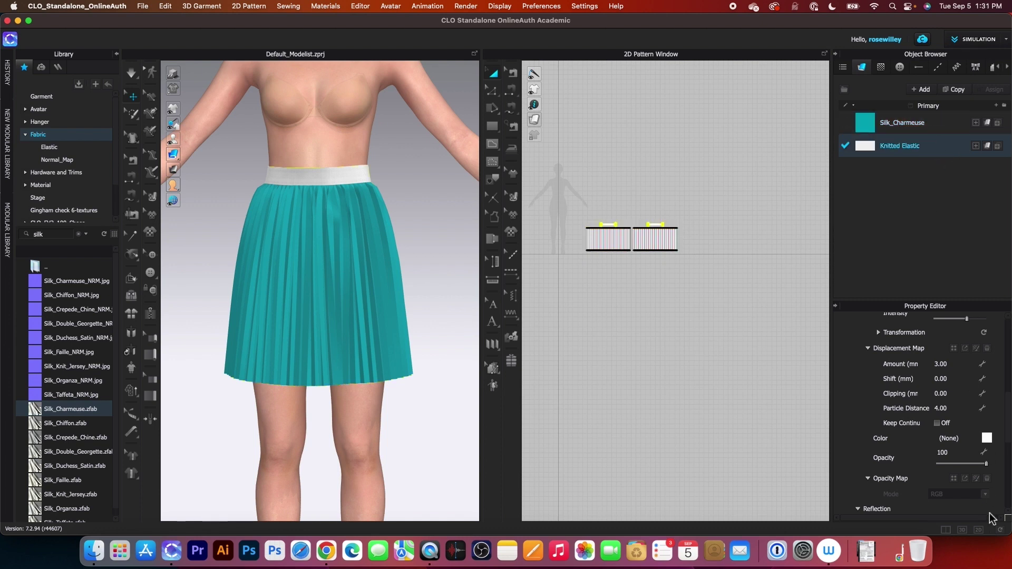
Step: Eyedrop the skirt's teal (0F929F) into the Knitted Elastic fabric colour and apply
click(986, 437)
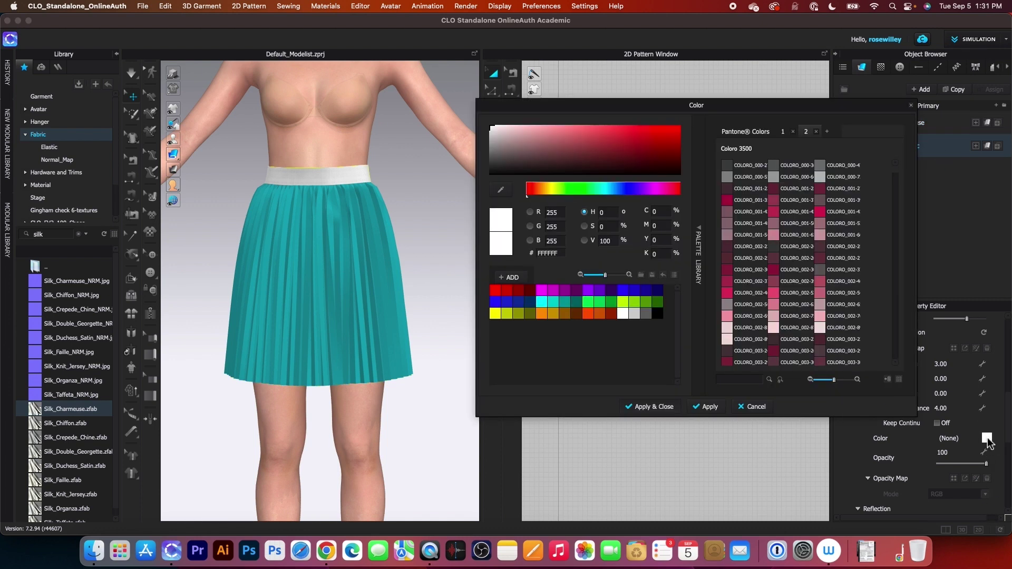
click(504, 193)
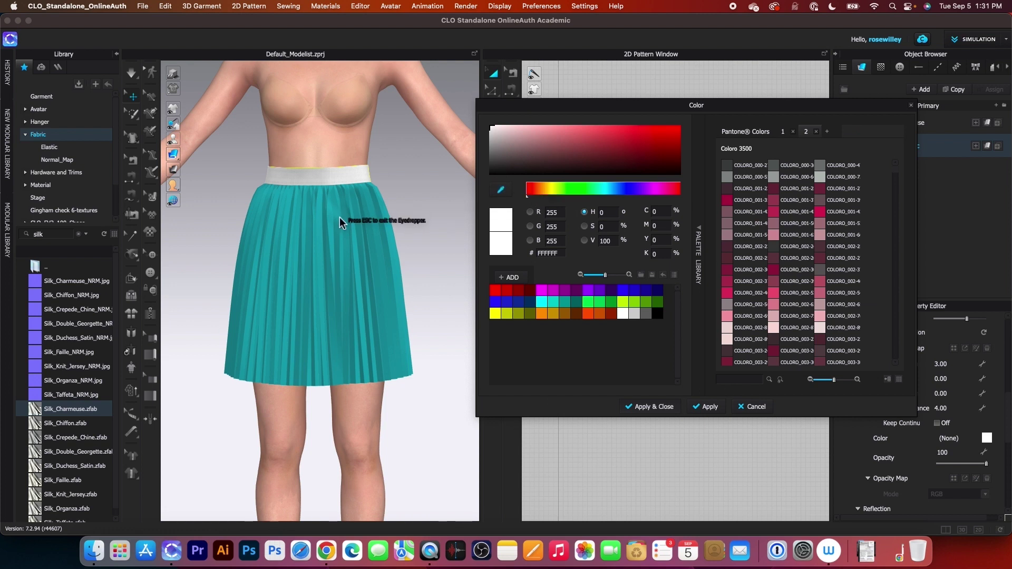
click(348, 227)
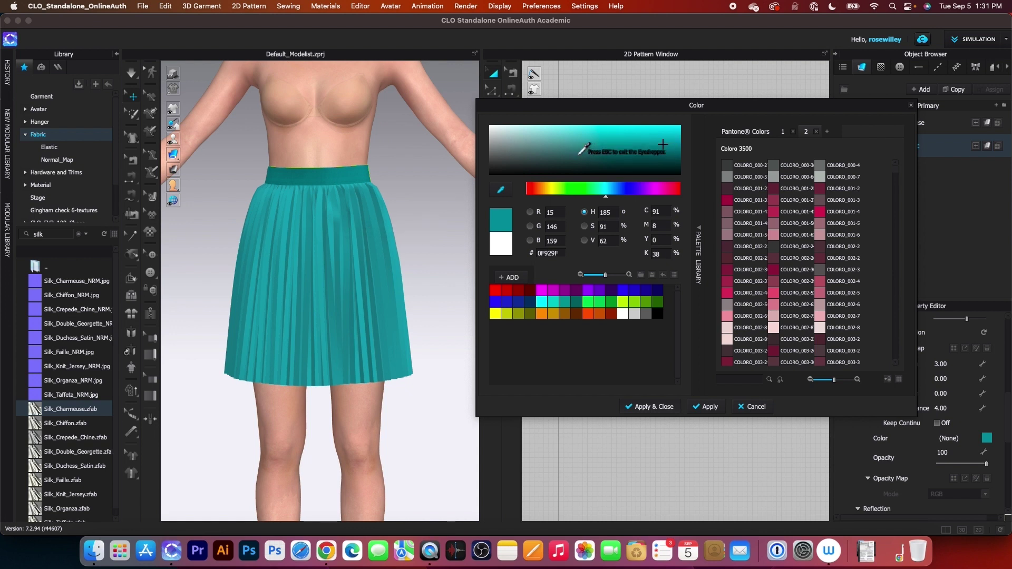
key(Escape)
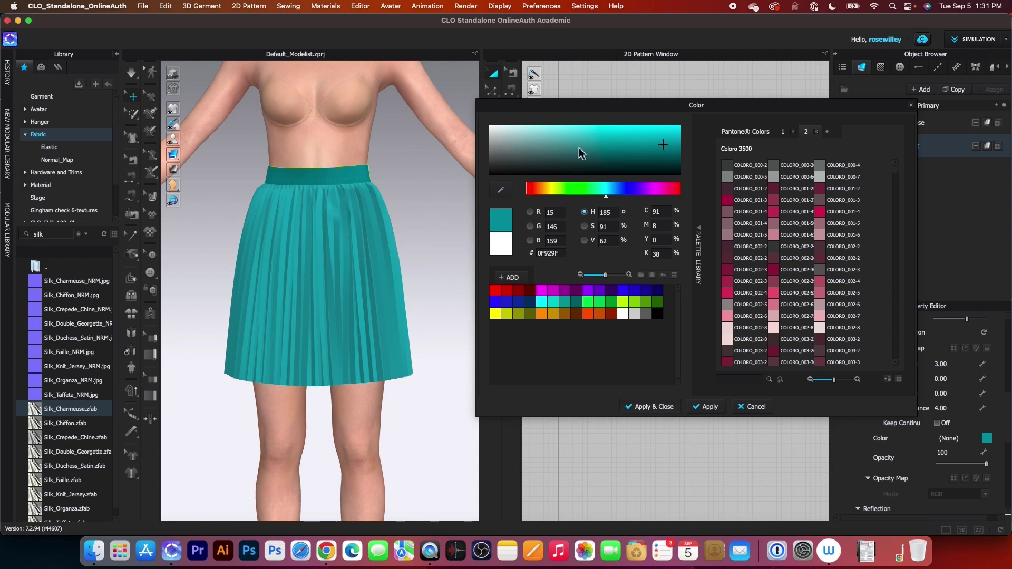
click(653, 409)
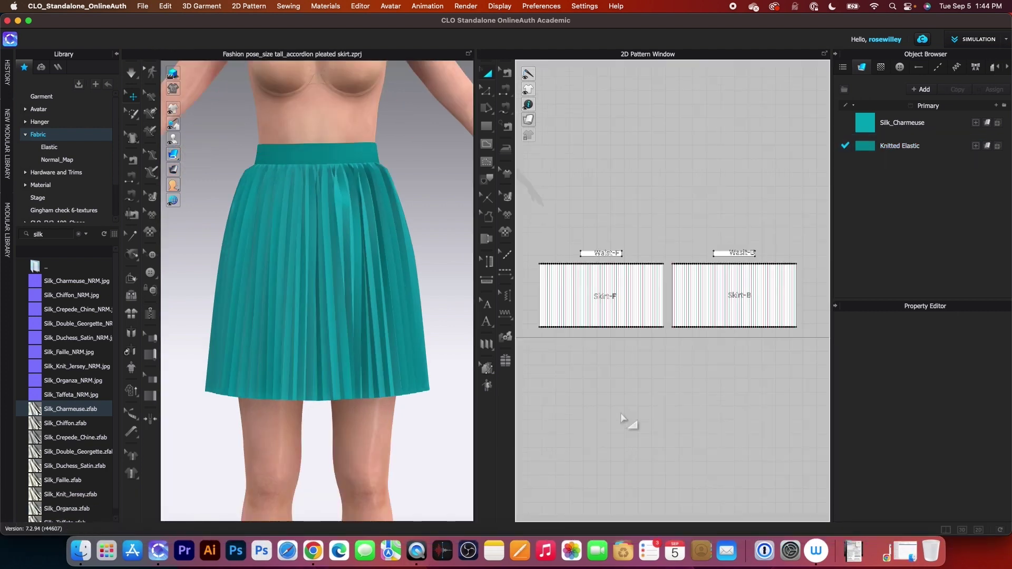
Step: Give both skirt patterns a particle distance of 10, then deselect them
click(487, 75)
drag(540, 227, 803, 432)
scroll(932, 445, down, 5)
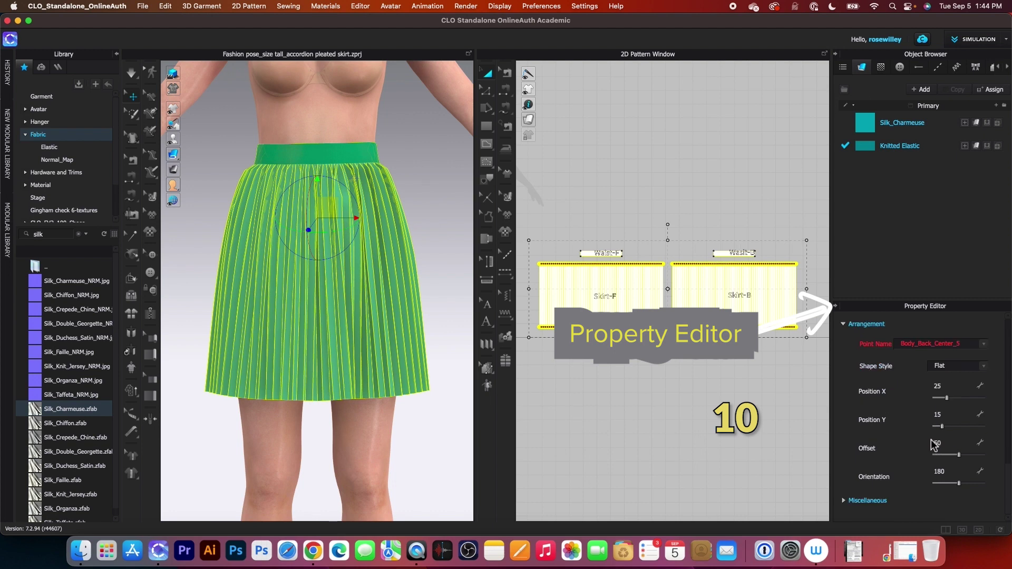
scroll(933, 444, up, 5)
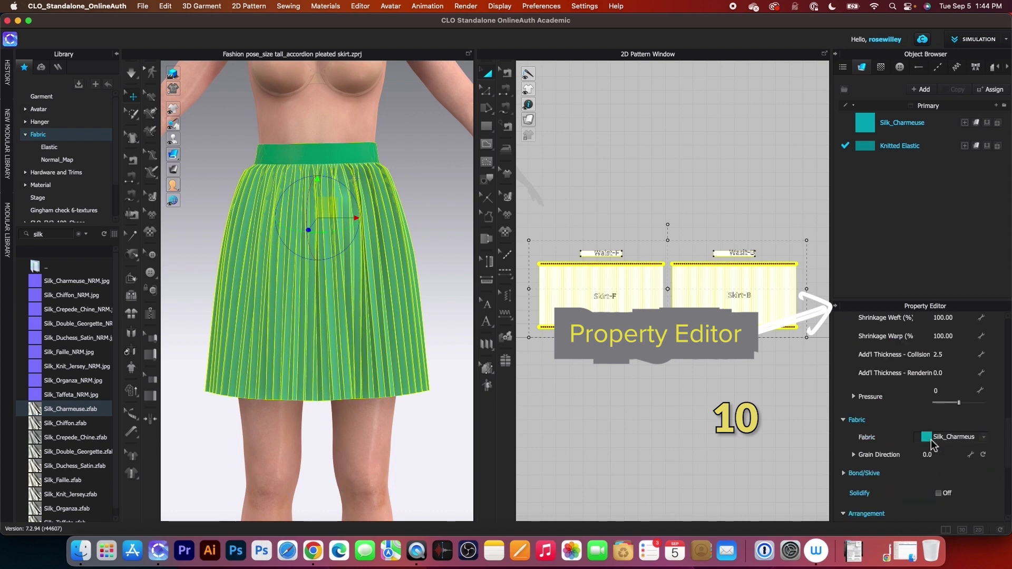
scroll(933, 445, up, 1)
double_click(966, 407)
text(10)
key(Return)
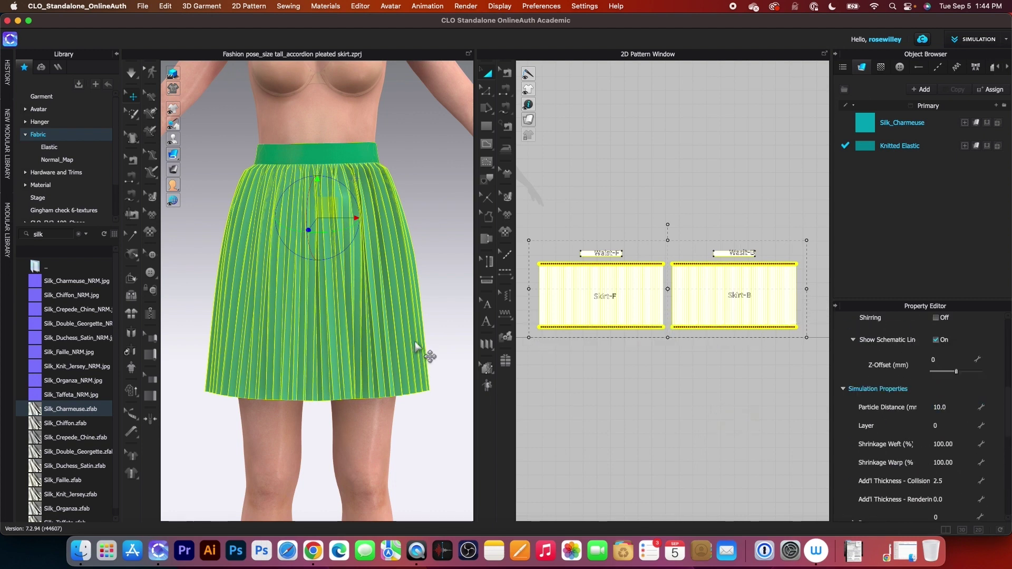
click(130, 68)
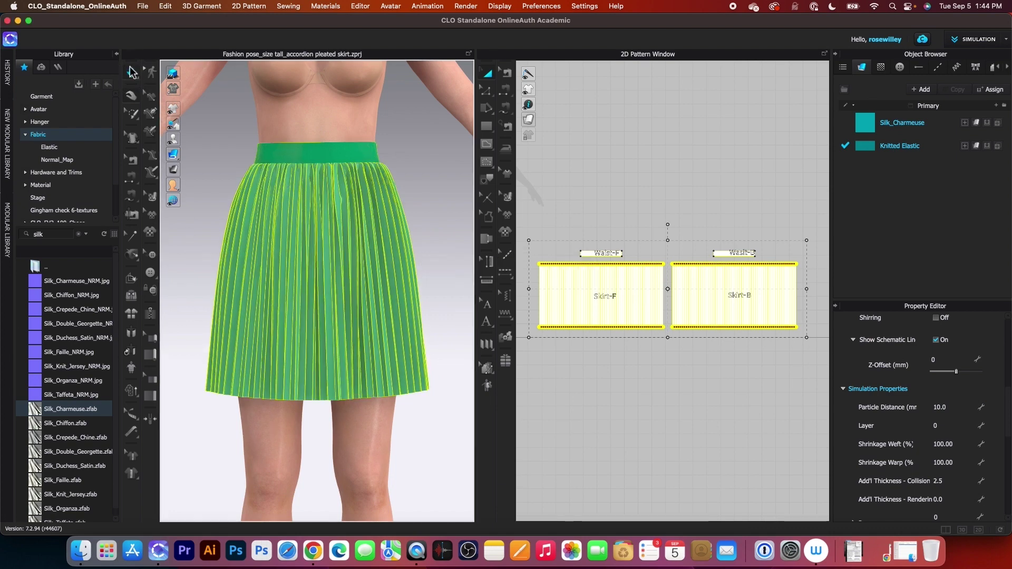
click(430, 430)
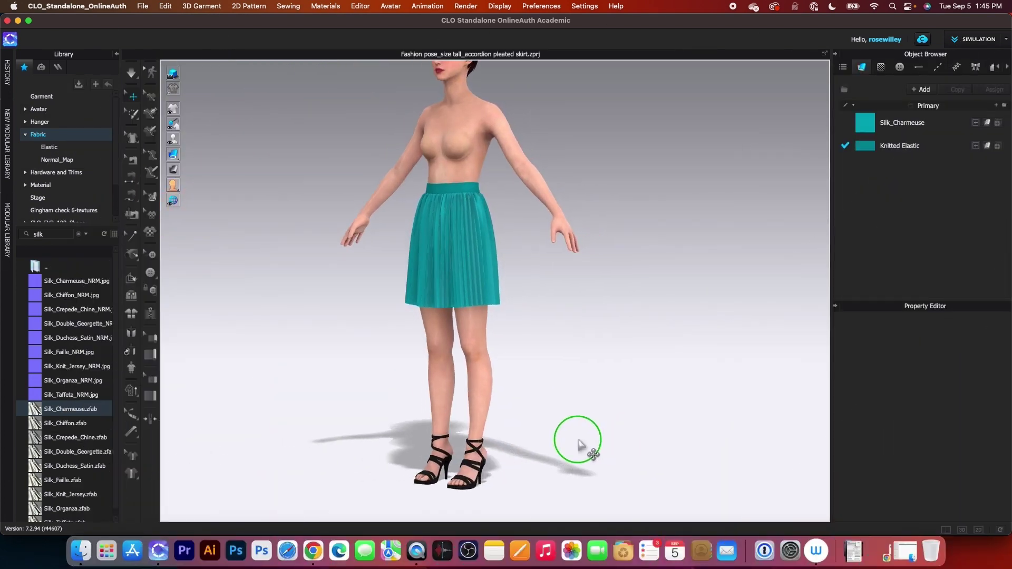
right_drag(578, 445, 451, 423)
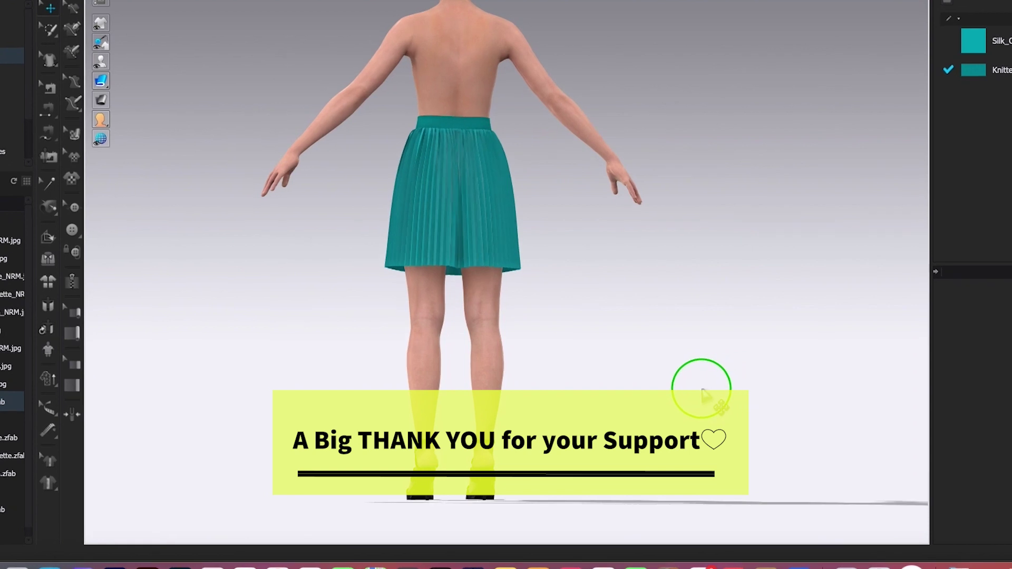
right_drag(687, 398, 436, 390)
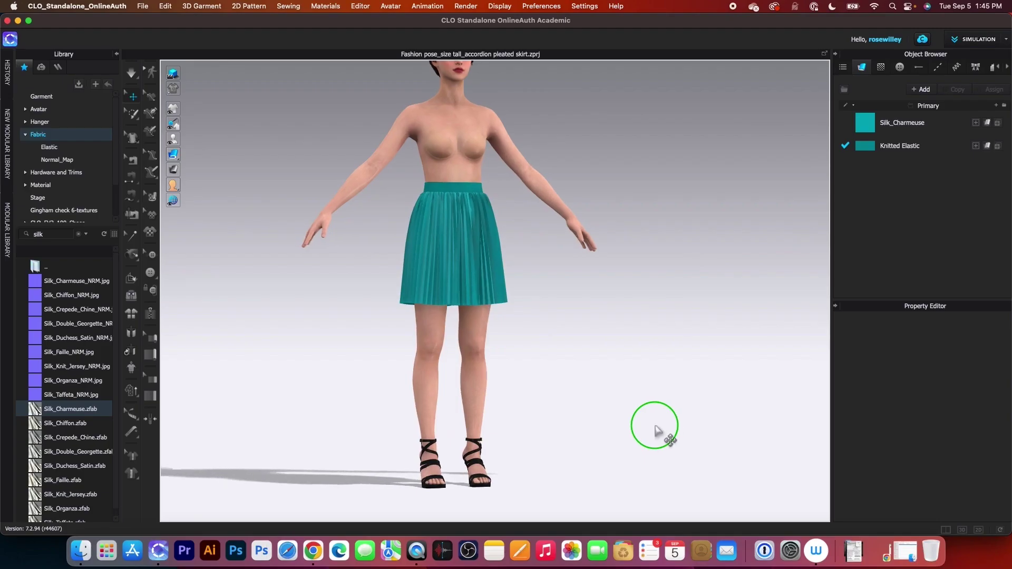
right_drag(655, 430, 611, 445)
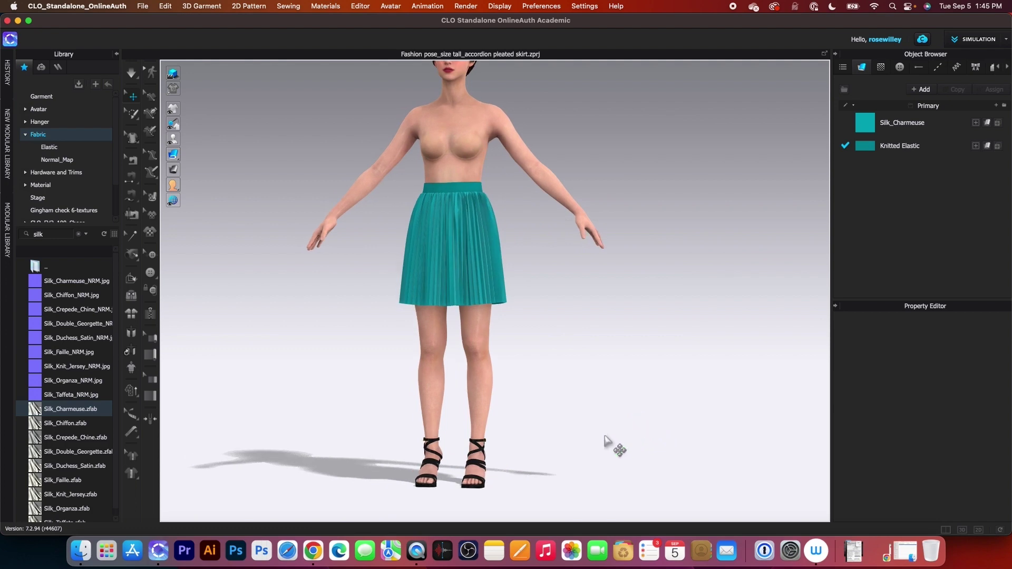
scroll(603, 449, up, 3)
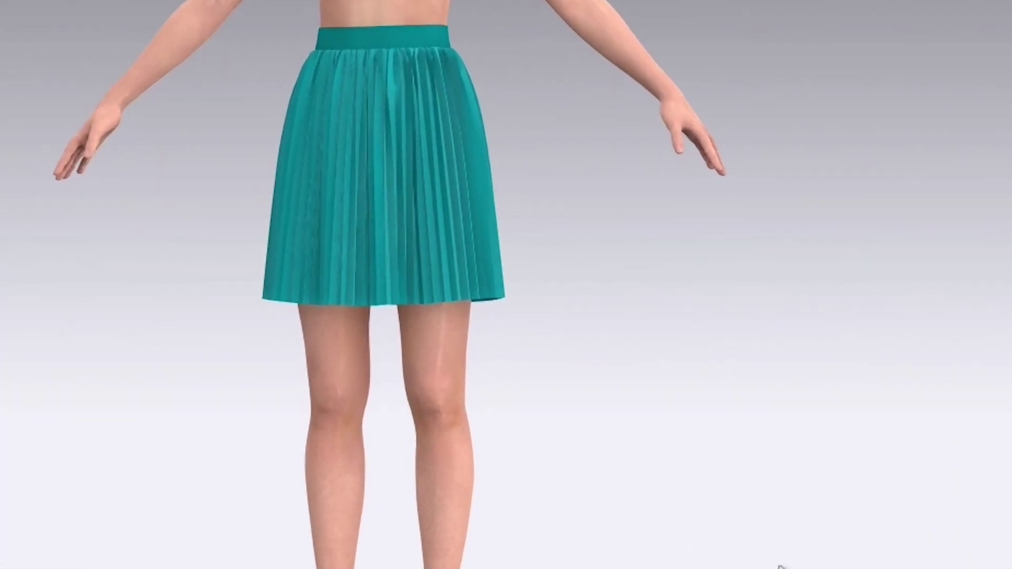